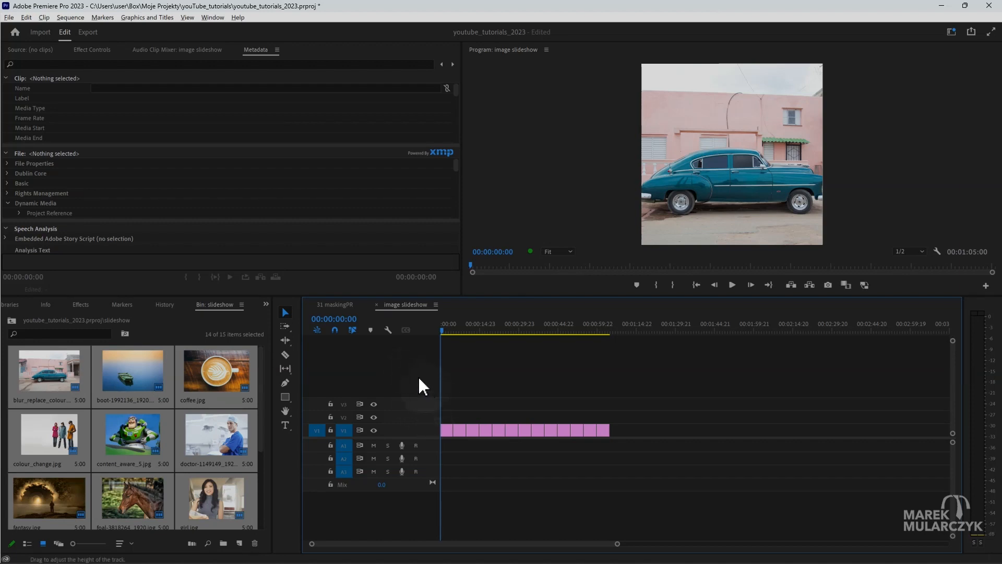
Step: Fit the whole image slideshow sequence in the timeline and make track Video 1 taller to show the clip thumbnails
left_click(418, 377)
key("backslash")
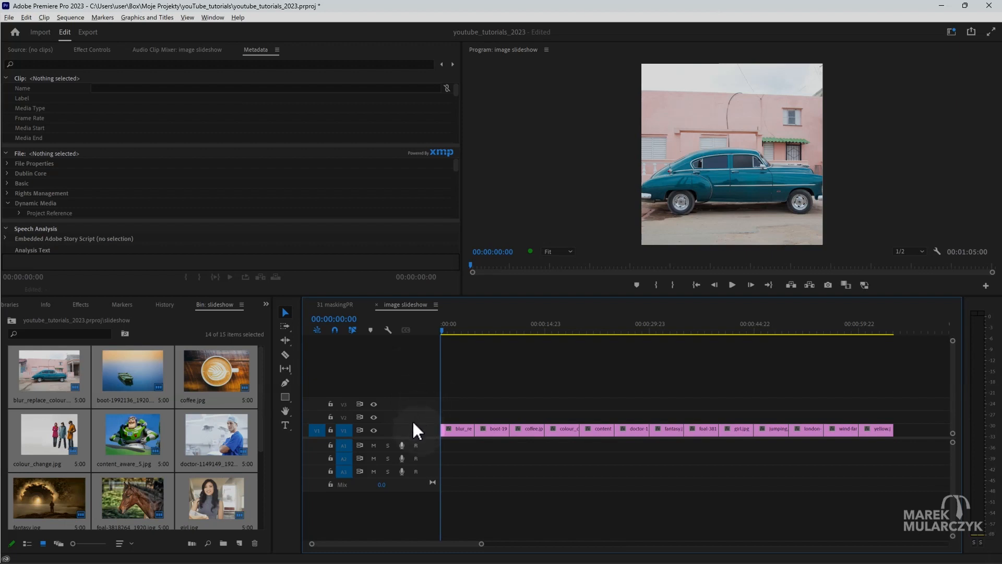
left_click_drag(412, 423, 420, 403)
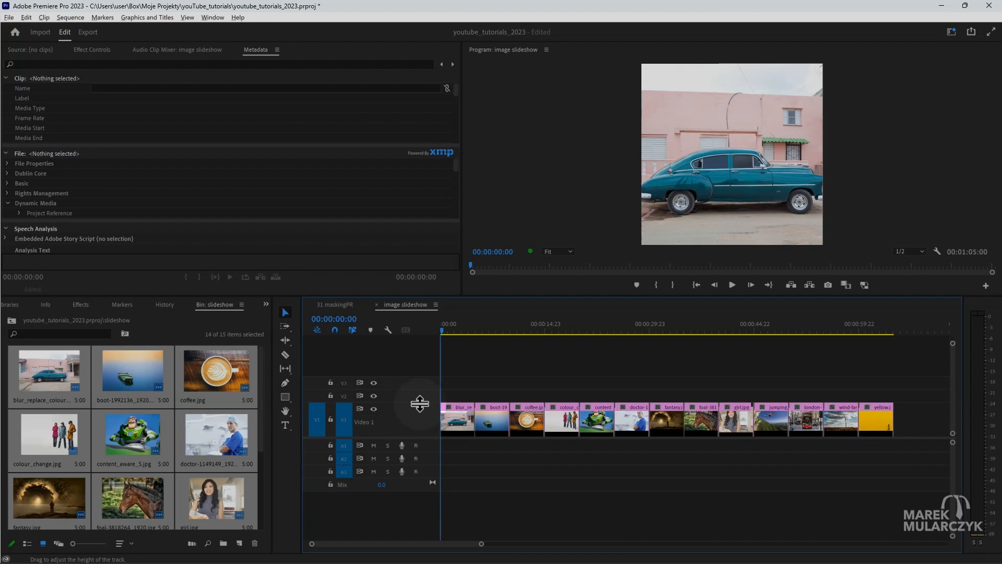
Step: Check the frame size in the sequence settings of the image slideshow without changing anything
left_click(72, 17)
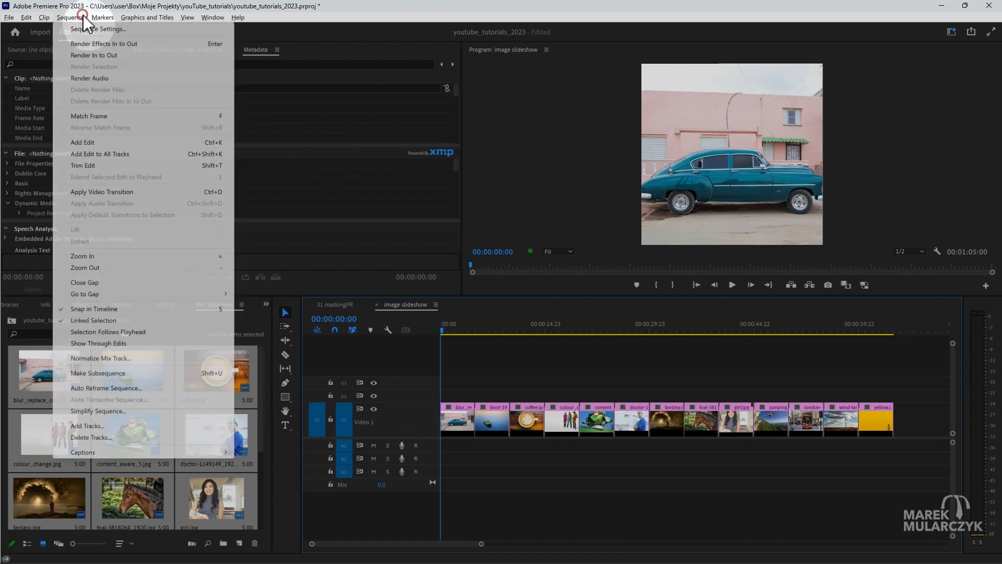
left_click(92, 31)
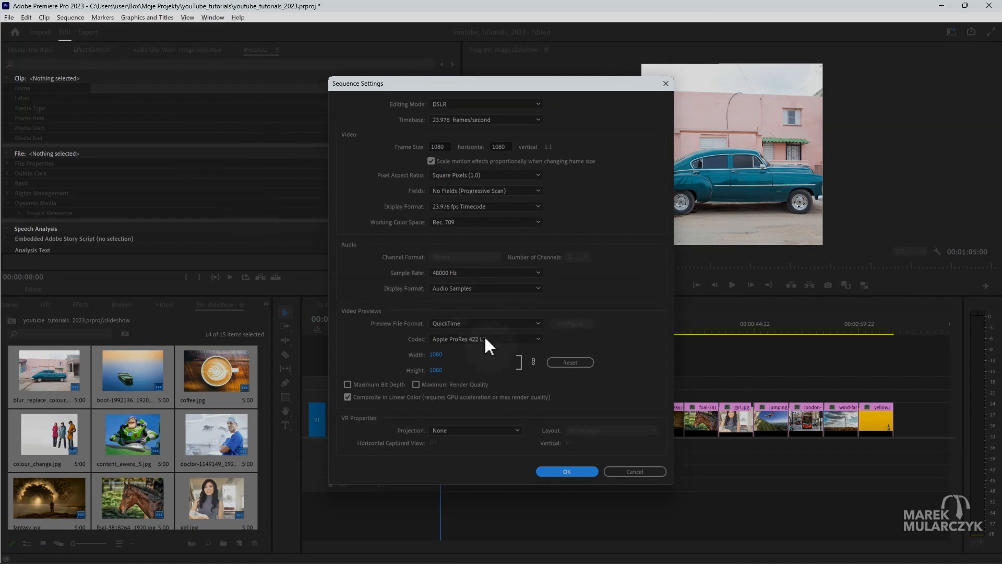
left_click(628, 473)
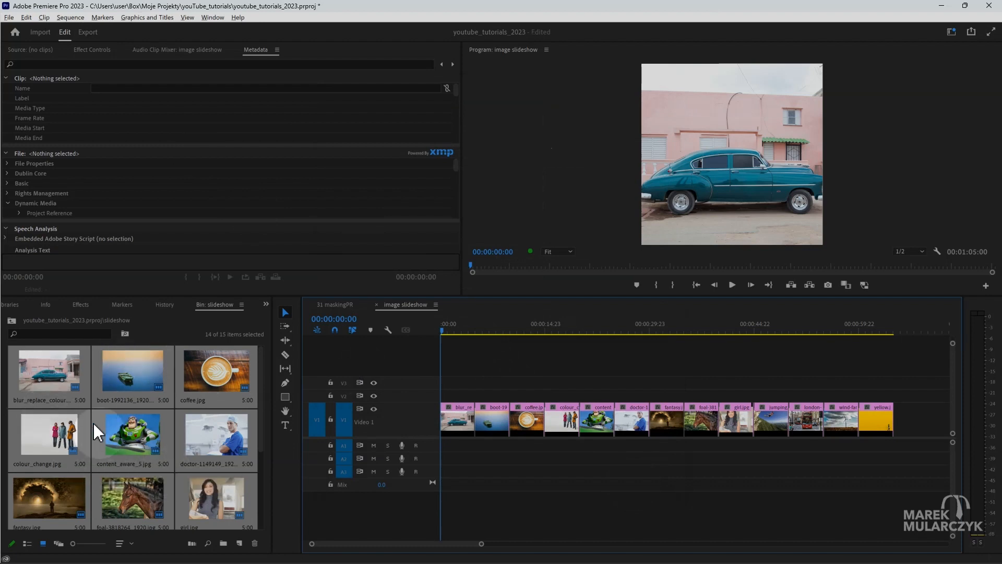
Step: Add yoga_girl.jpg from the slideshow bin to Video 1, directly after the yellow image at the sequence's end
scroll(155, 370, "down", 3)
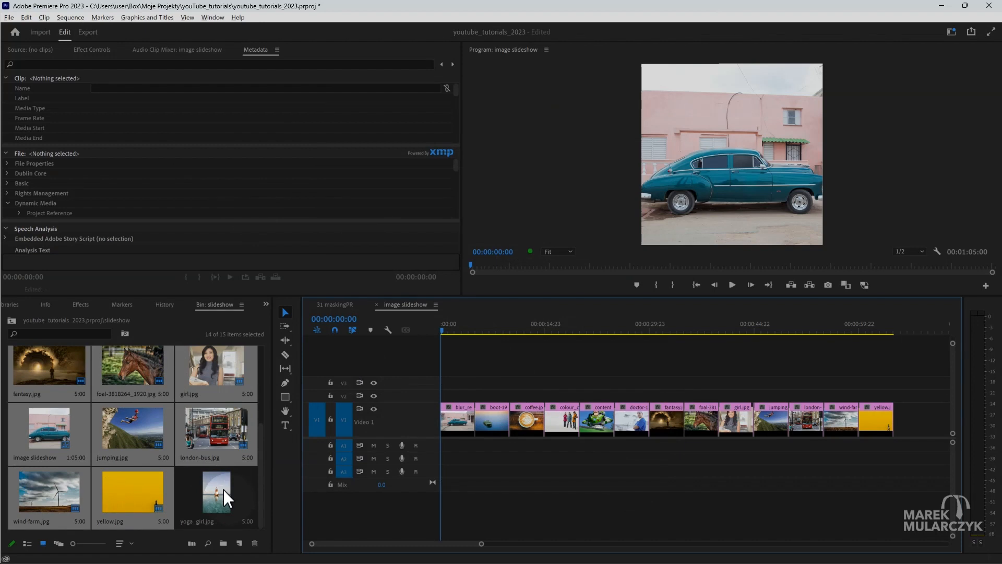
left_click(223, 489)
left_click_drag(220, 490, 914, 425)
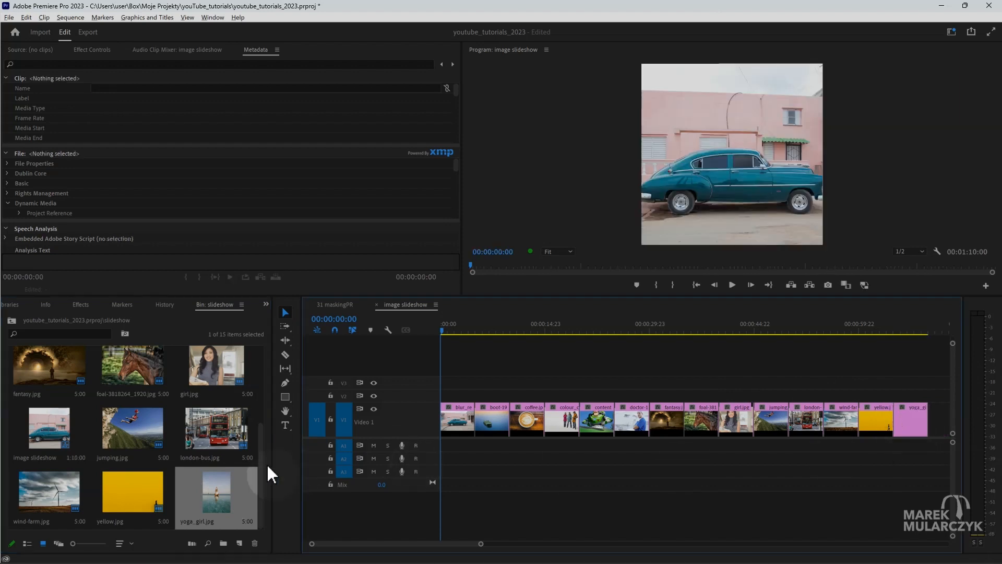
left_click(207, 480)
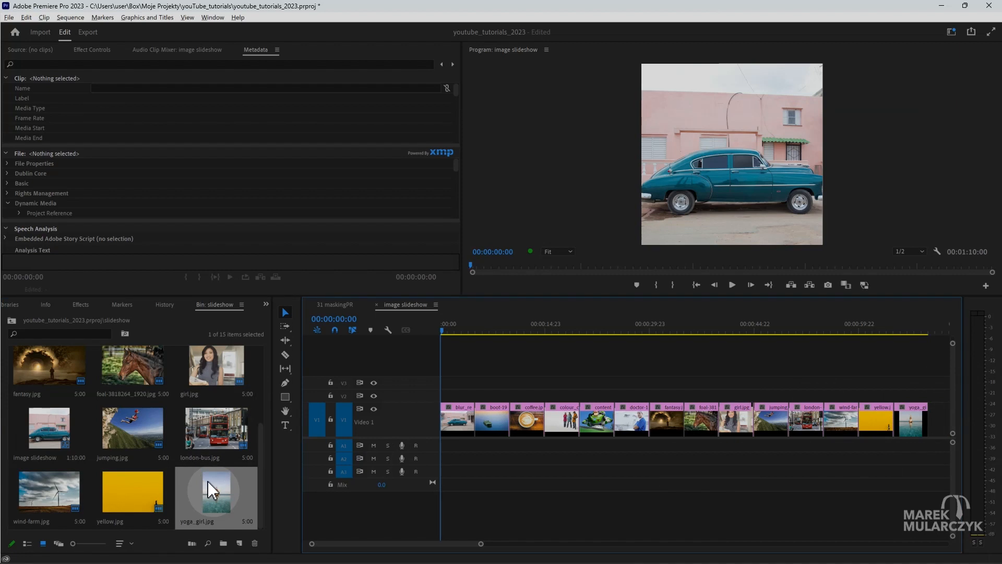
Step: Scrub through the slideshow sequence to check how each image fits the square frame
left_click(452, 326)
left_click_drag(455, 329, 568, 340)
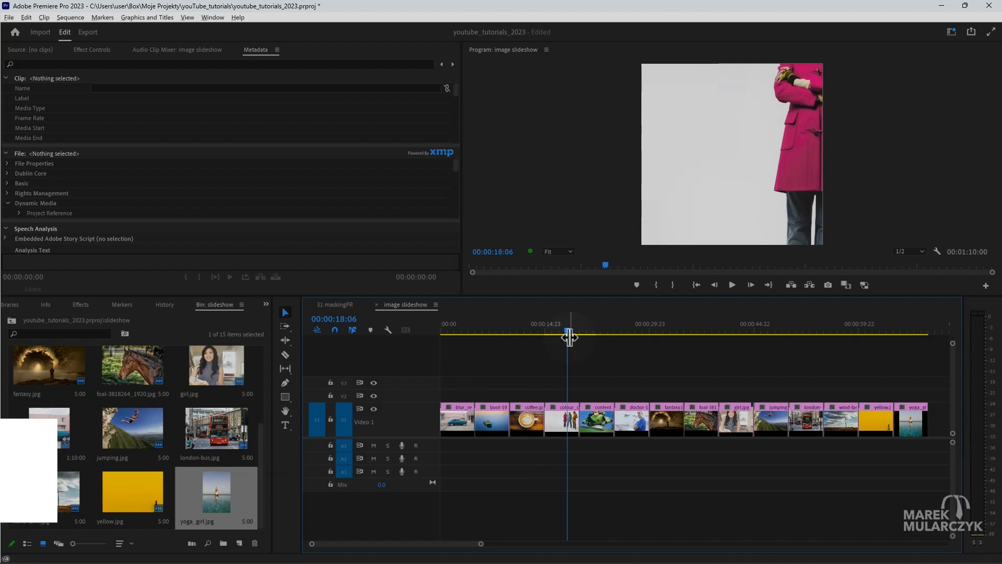
left_click(601, 328)
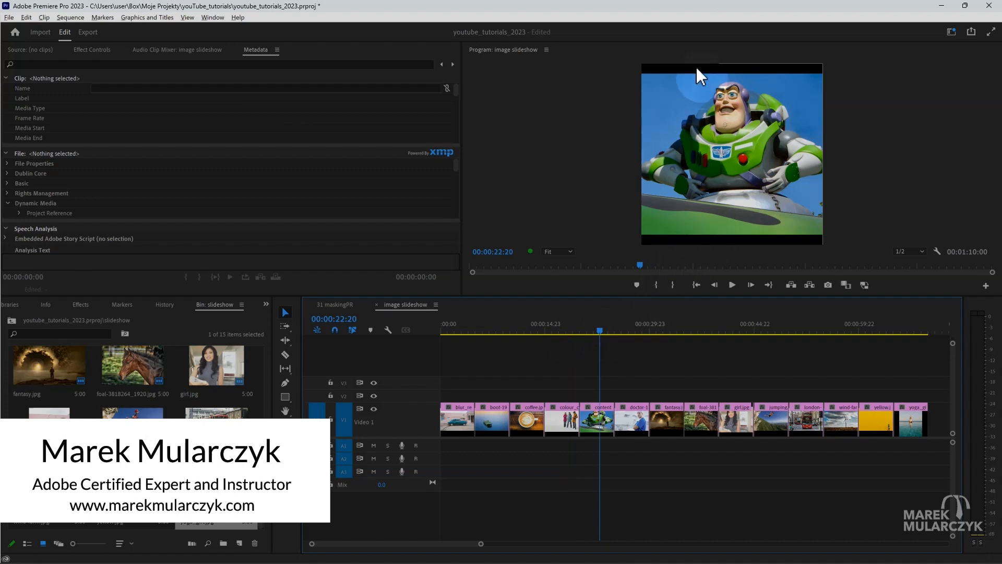
left_click(628, 330)
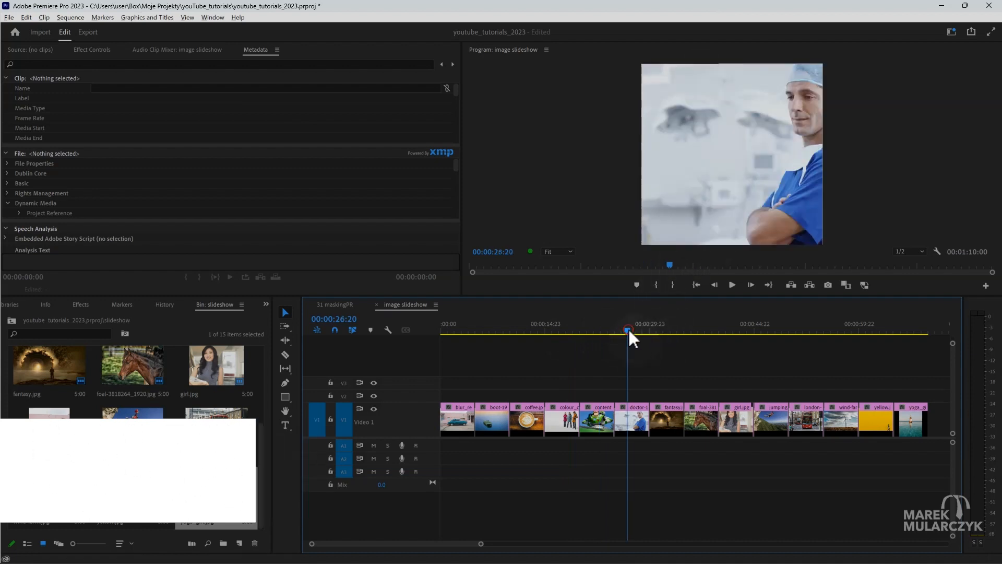
left_click(658, 330)
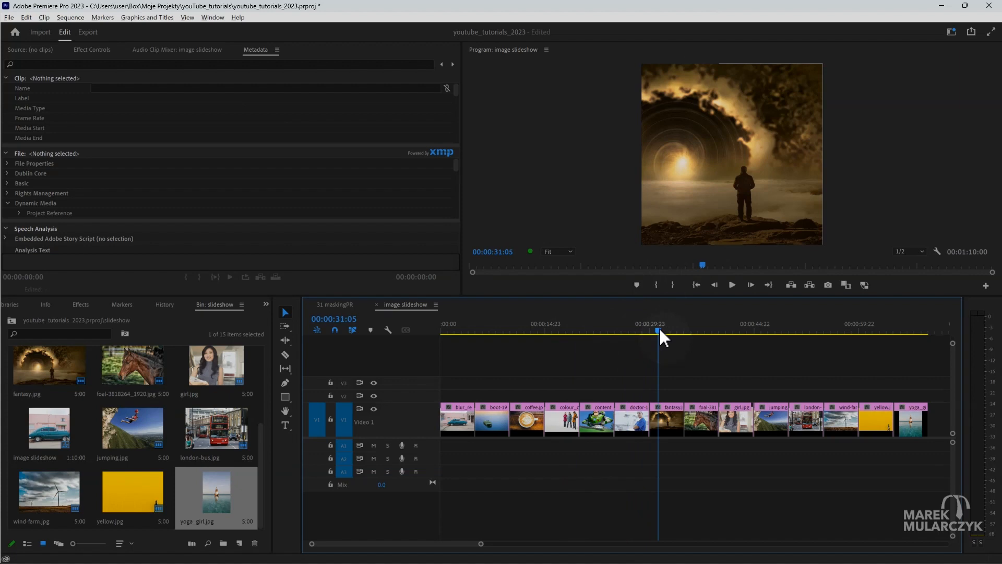
left_click_drag(659, 330, 734, 330)
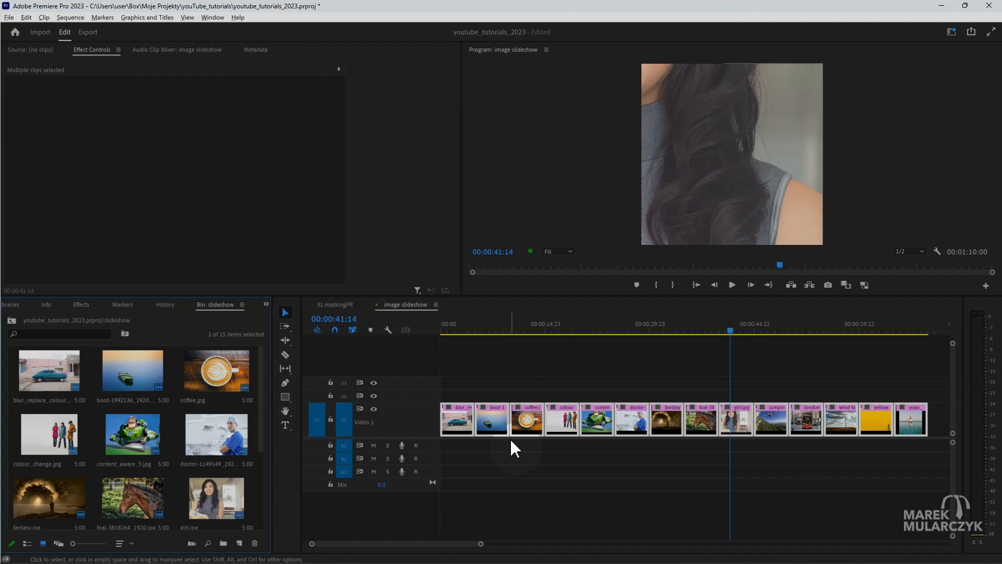
left_click(459, 324)
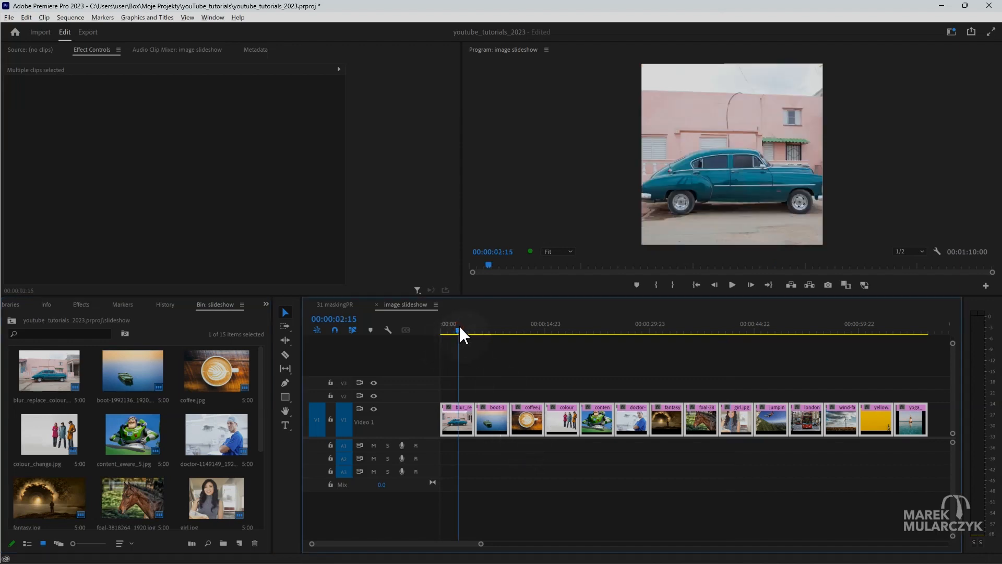
left_click_drag(459, 324, 487, 325)
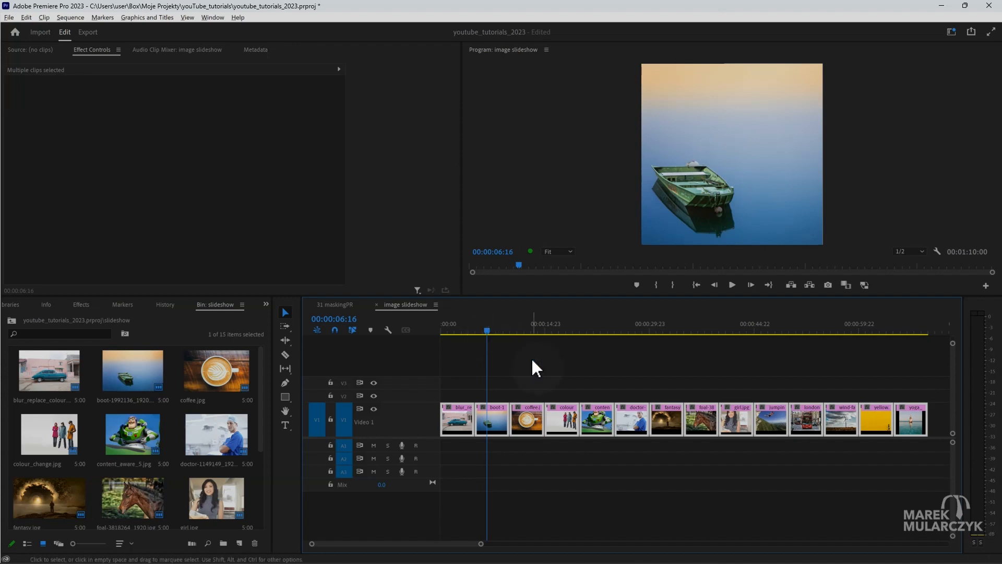
Step: Select all the image clips on Video 1 and apply Scale to Frame Size, with the playhead on the doctor clip
left_click_drag(934, 384, 442, 456)
right_click(629, 419)
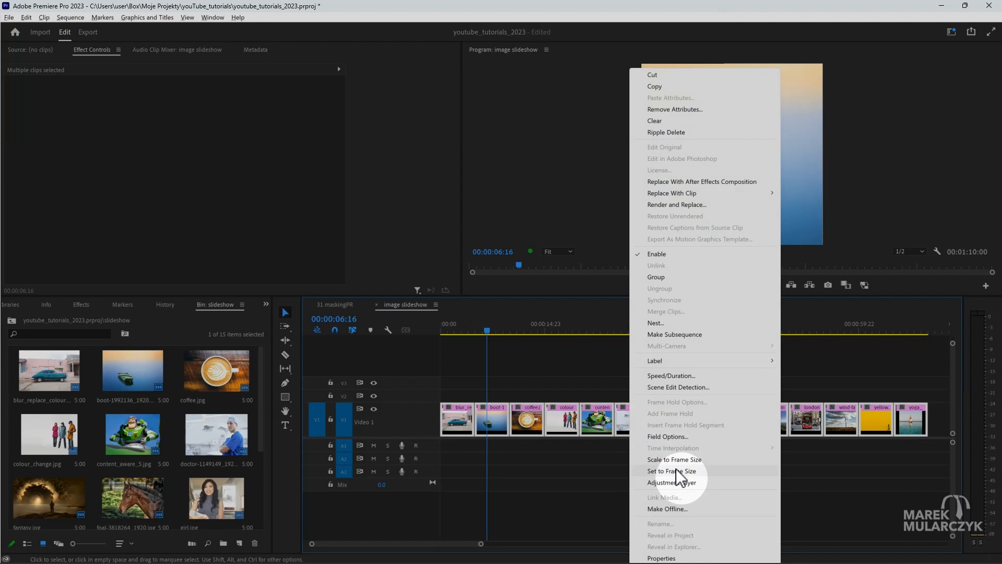
left_click(486, 330)
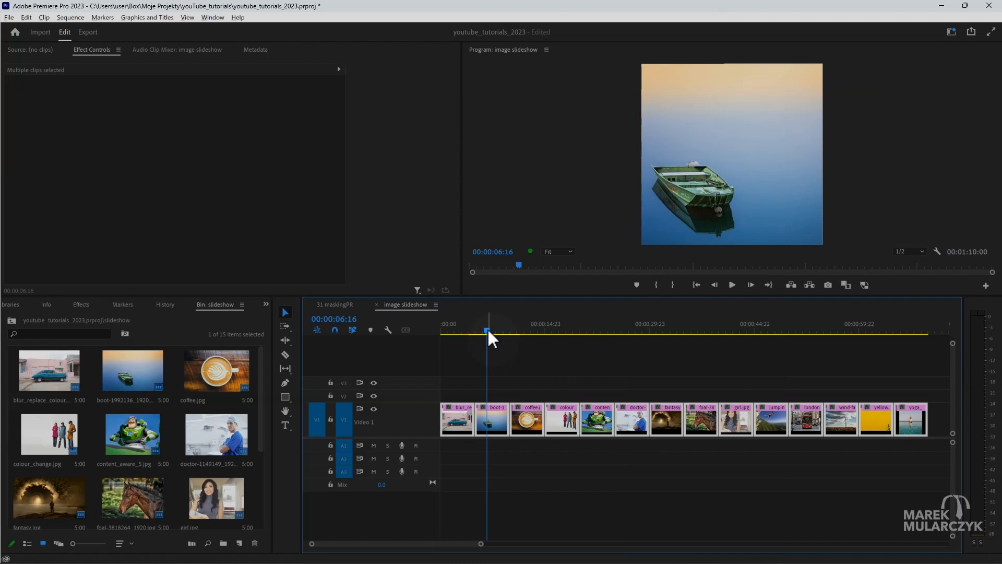
left_click_drag(488, 327, 628, 341)
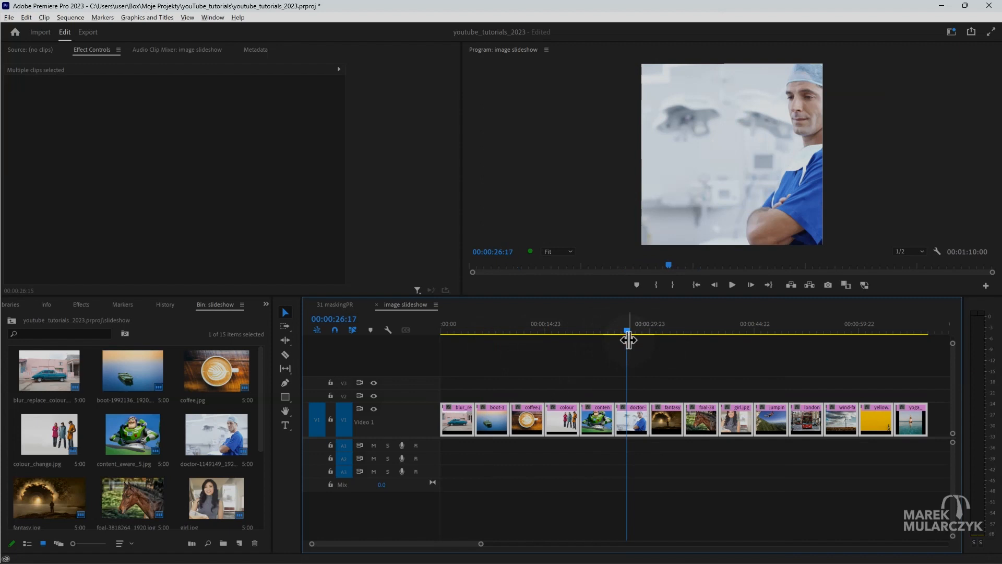
right_click(630, 415)
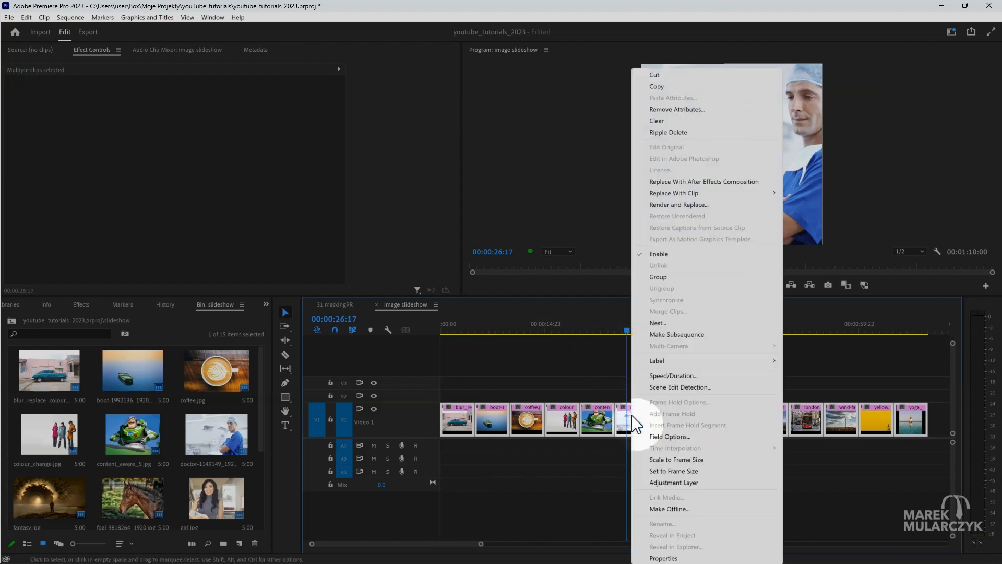
left_click(693, 459)
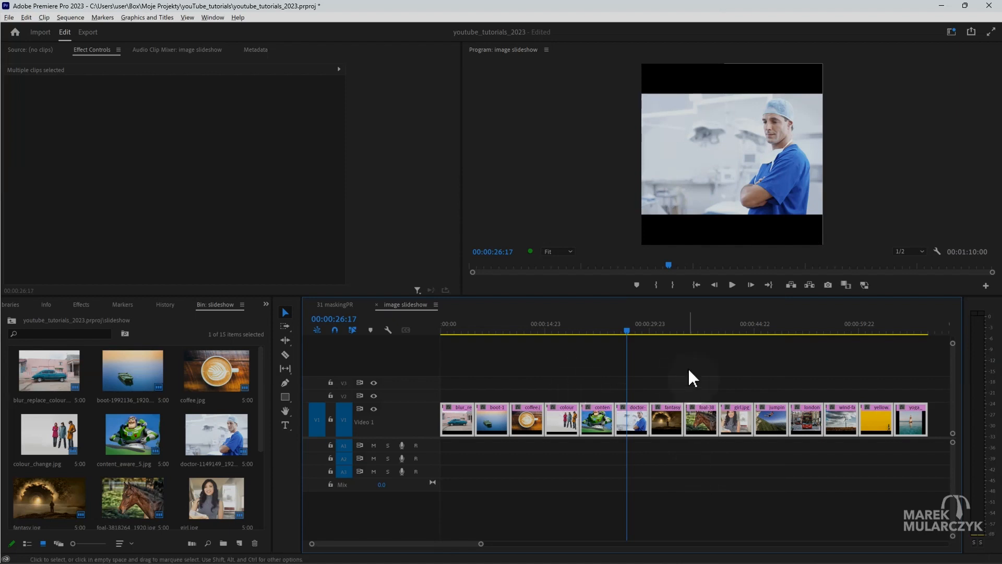
Step: Preview the girl, jumping, london-bus, wind-farm and yellow images to examine how they are scaled in the frame
left_click(738, 328)
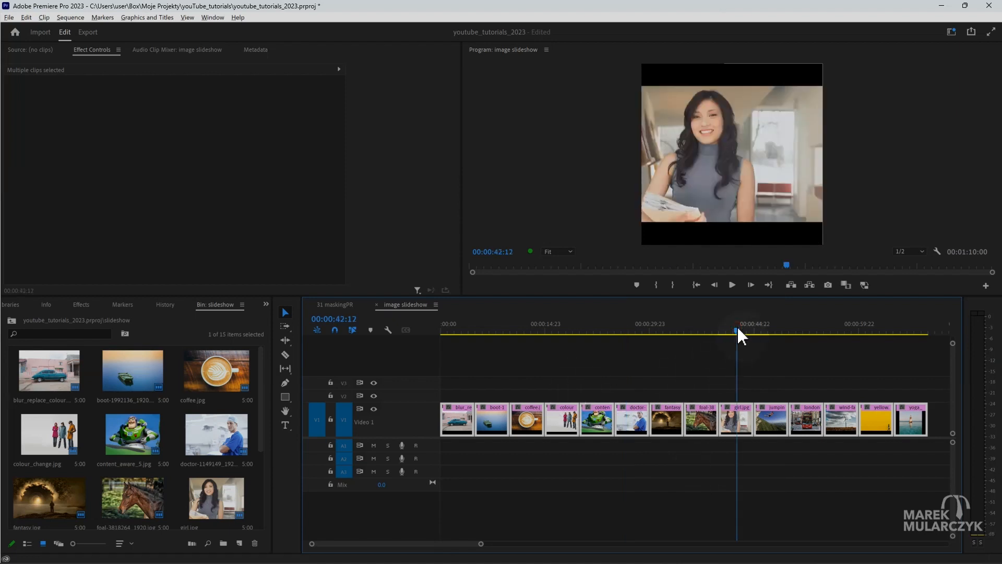
left_click(767, 328)
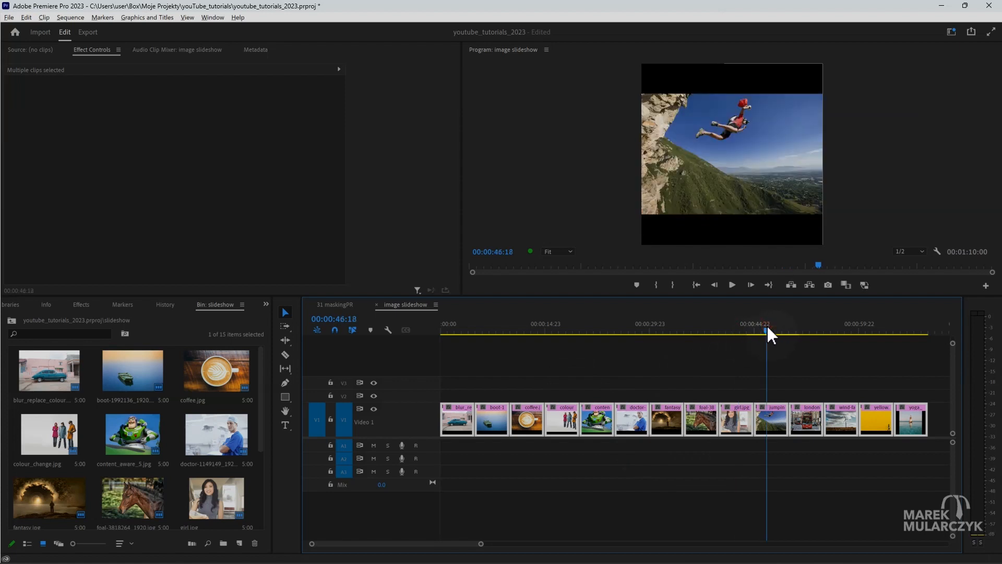
left_click(801, 329)
left_click(839, 329)
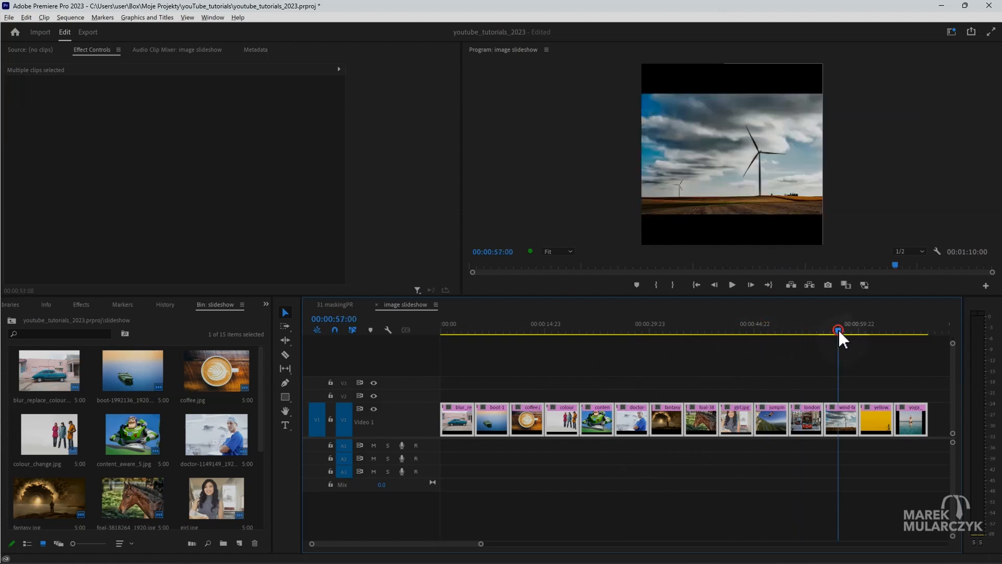
left_click(872, 329)
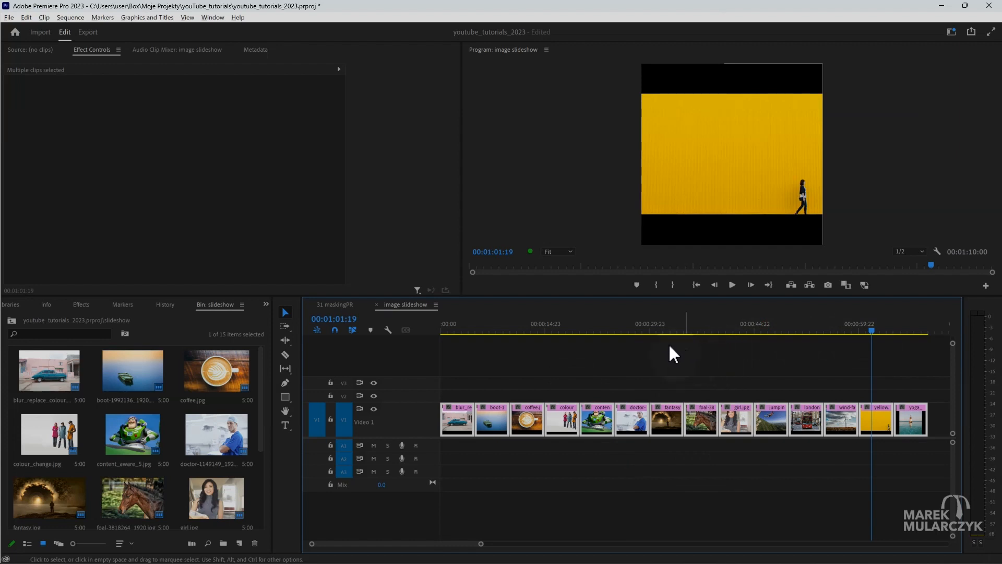
Step: Return the playhead to the doctor clip and apply Set to Frame Size to all the selected clips
left_click(634, 329)
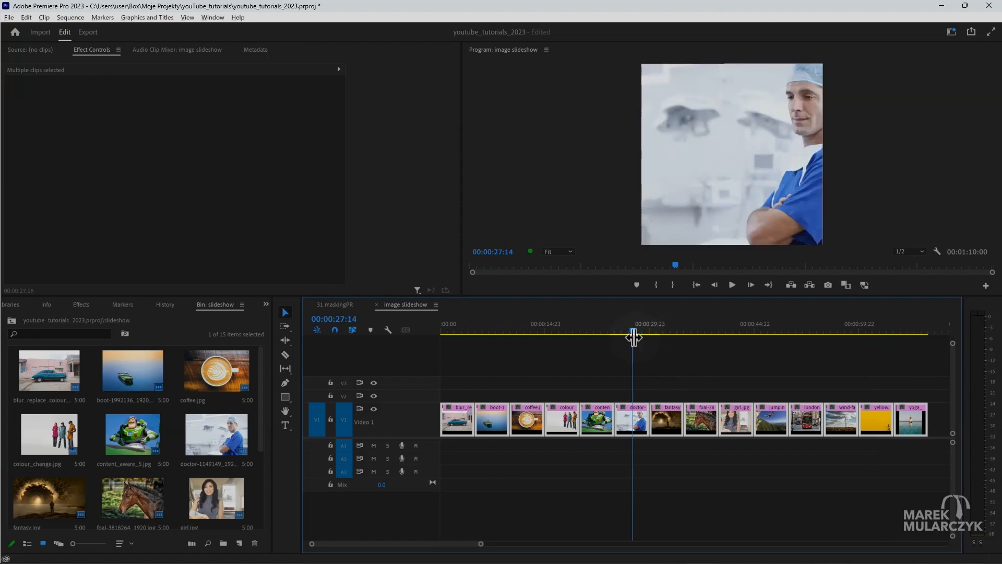
right_click(628, 415)
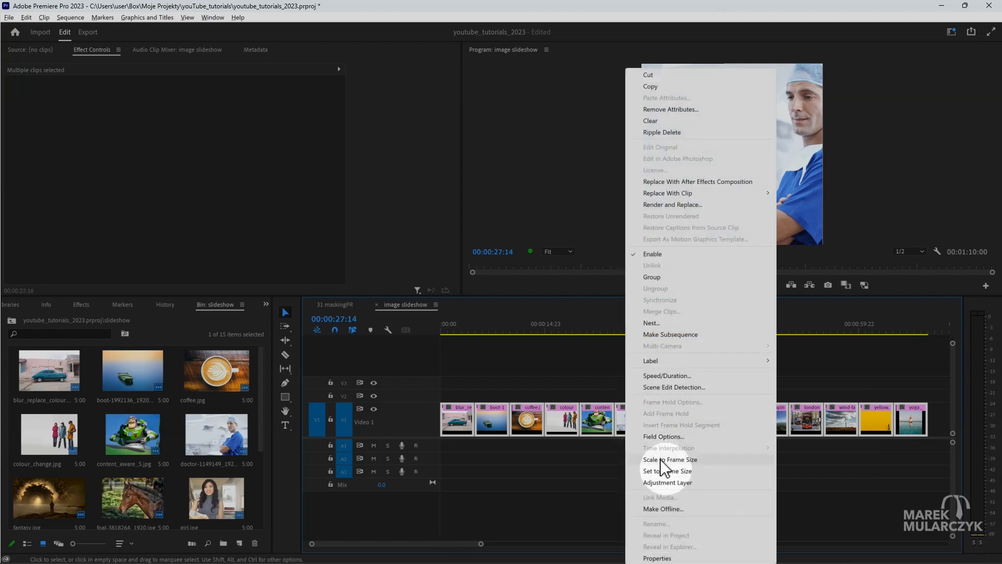
left_click(669, 472)
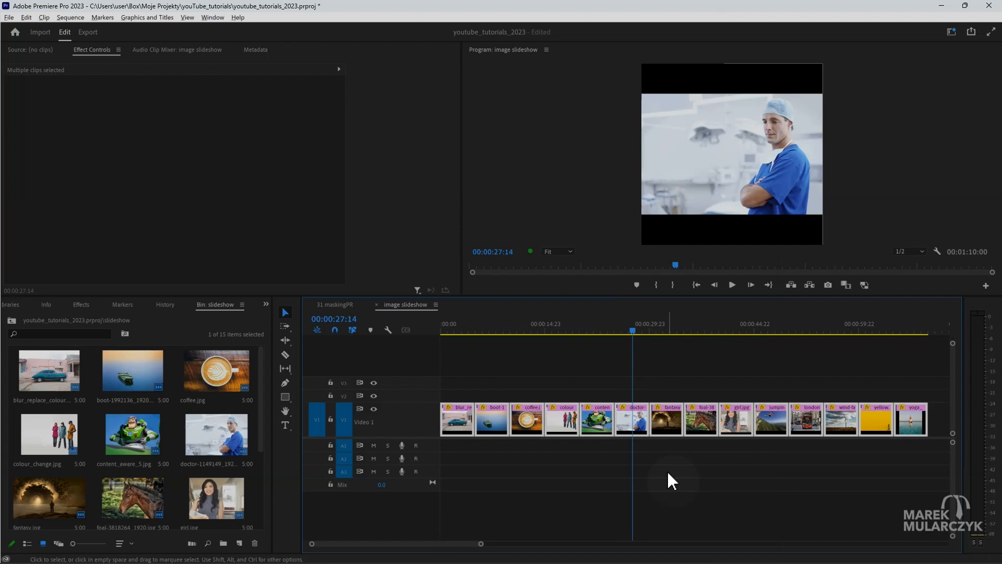
Step: Turn Scale to Frame Size on for all the selected clips and switch it back off
right_click(629, 420)
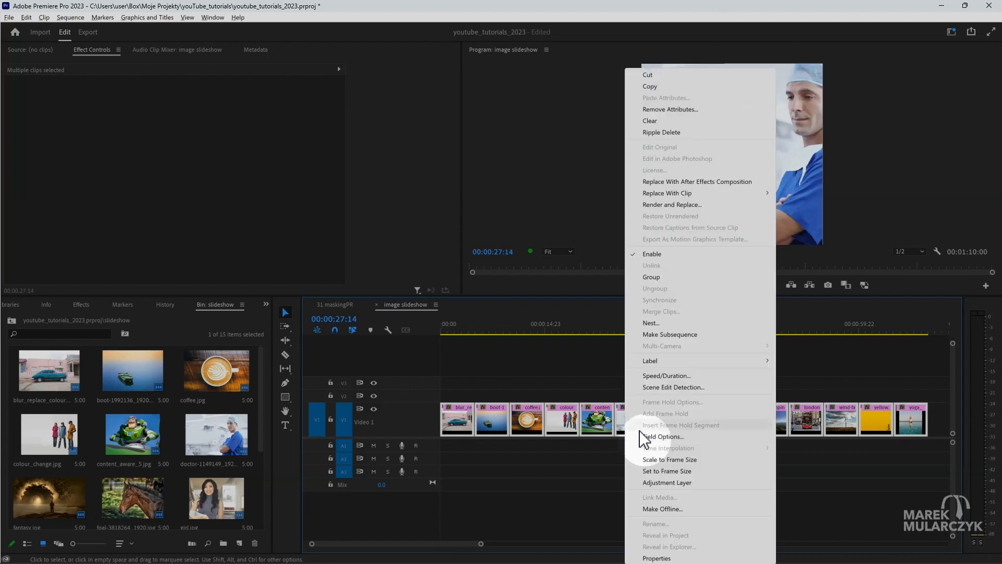
left_click(662, 459)
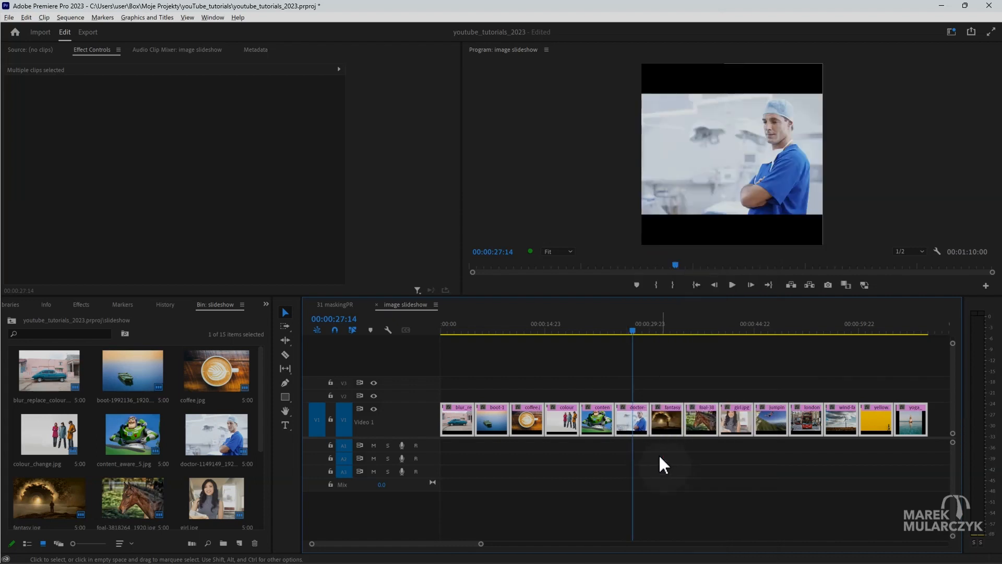
right_click(625, 420)
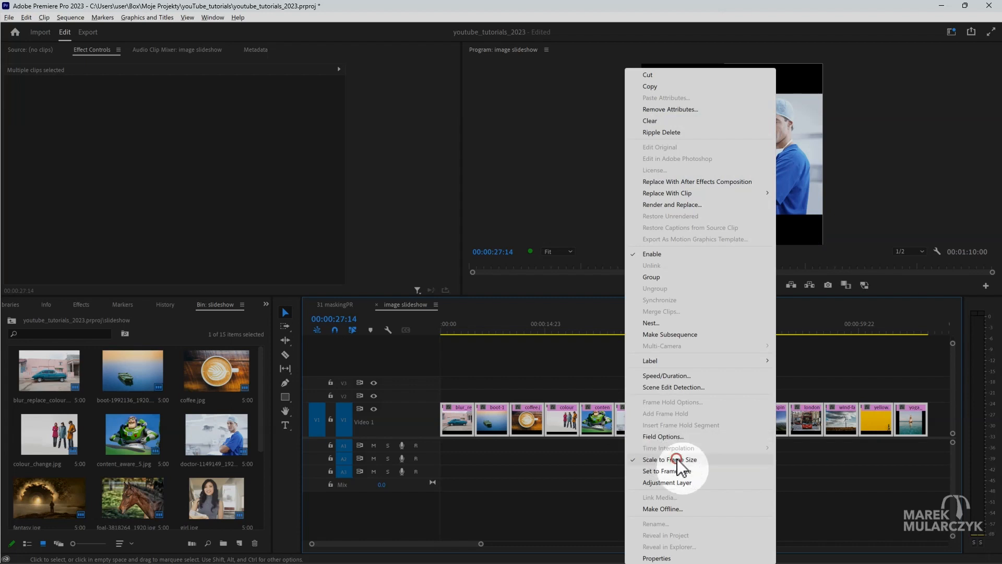
left_click(677, 459)
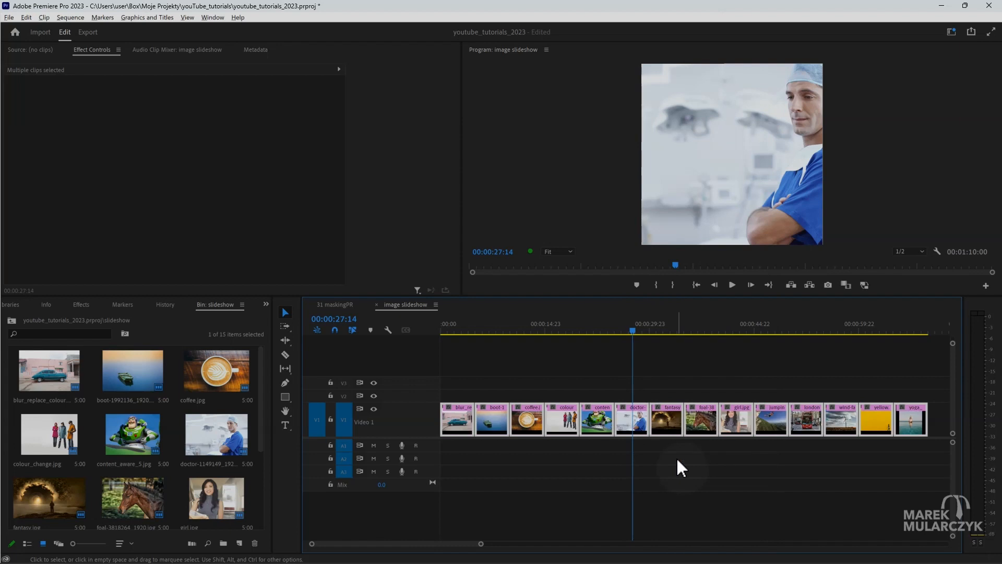
Step: Apply Set to Frame Size to all the selected image clips on Video 1
right_click(626, 417)
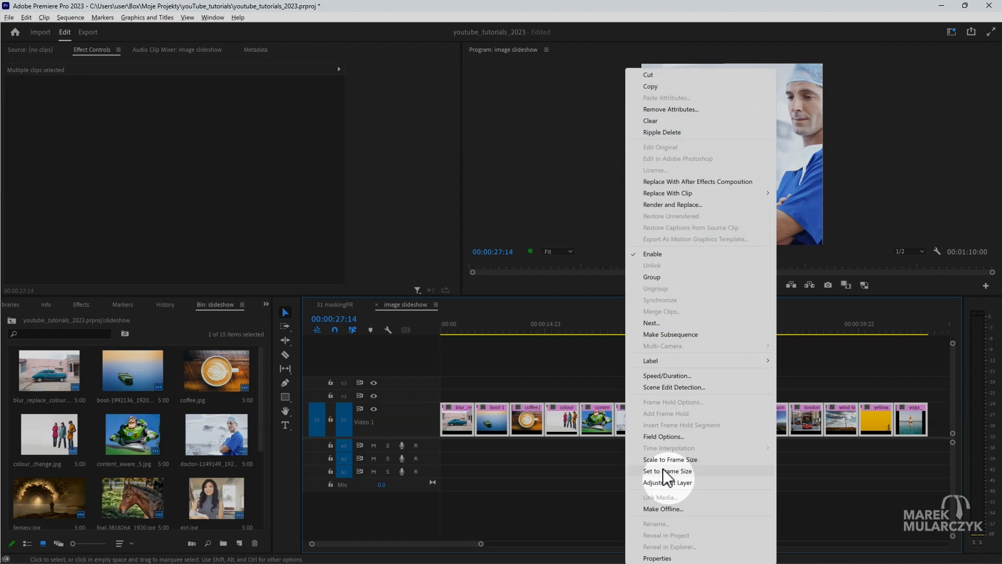
left_click(664, 470)
Step: Clear the selection of all clips and select only the doctor clip in the timeline
right_click(625, 422)
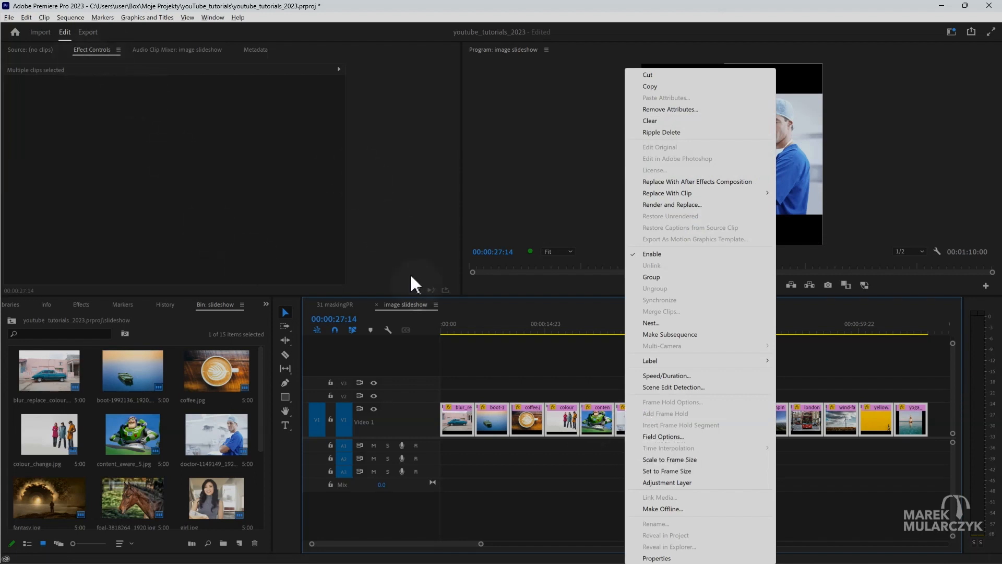
left_click(587, 380)
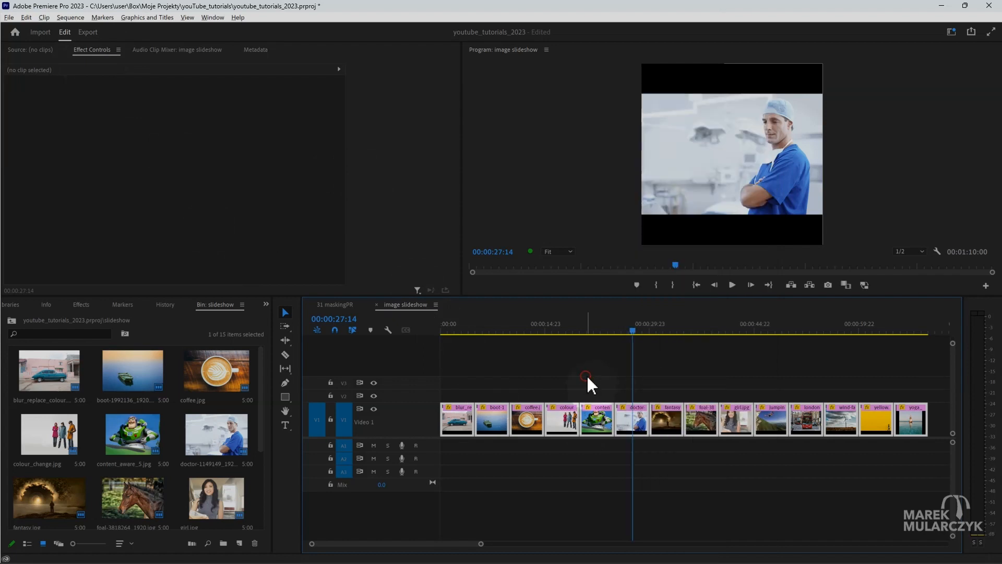
left_click(633, 424)
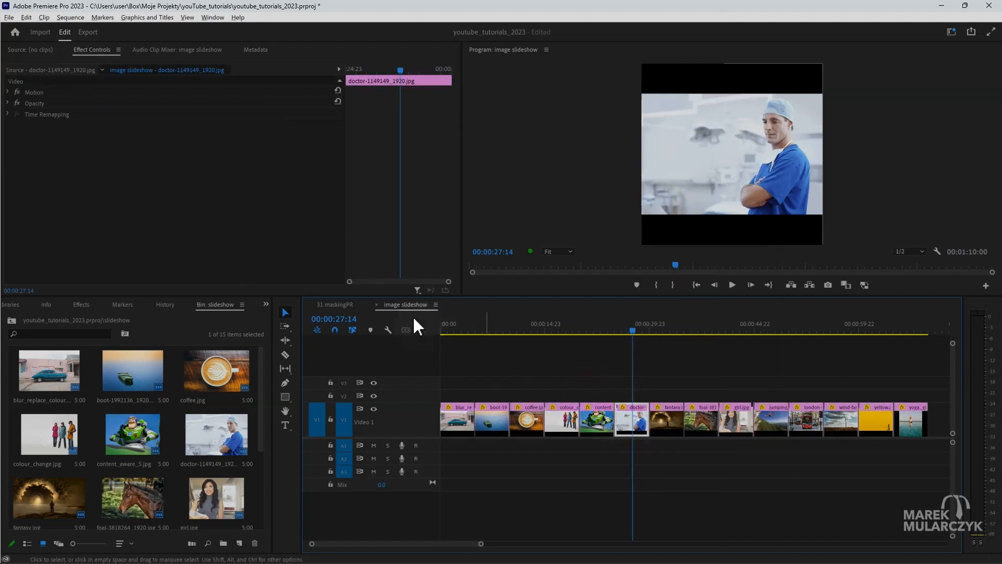
Step: Expand the Motion properties, select the blue car clip at the sequence start and set its Scale to 88.3
left_click(8, 92)
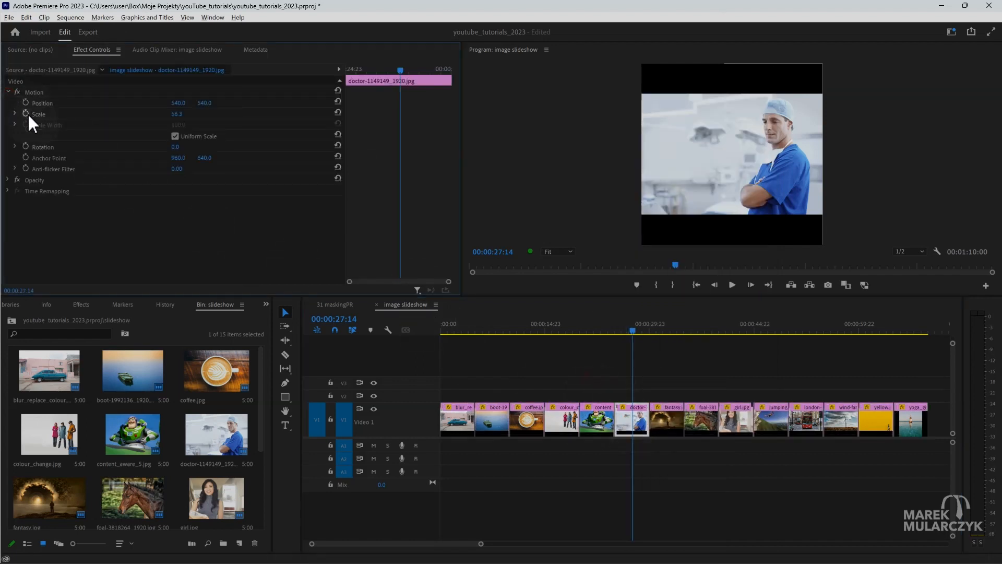
left_click(180, 116)
left_click(453, 327)
left_click(459, 415)
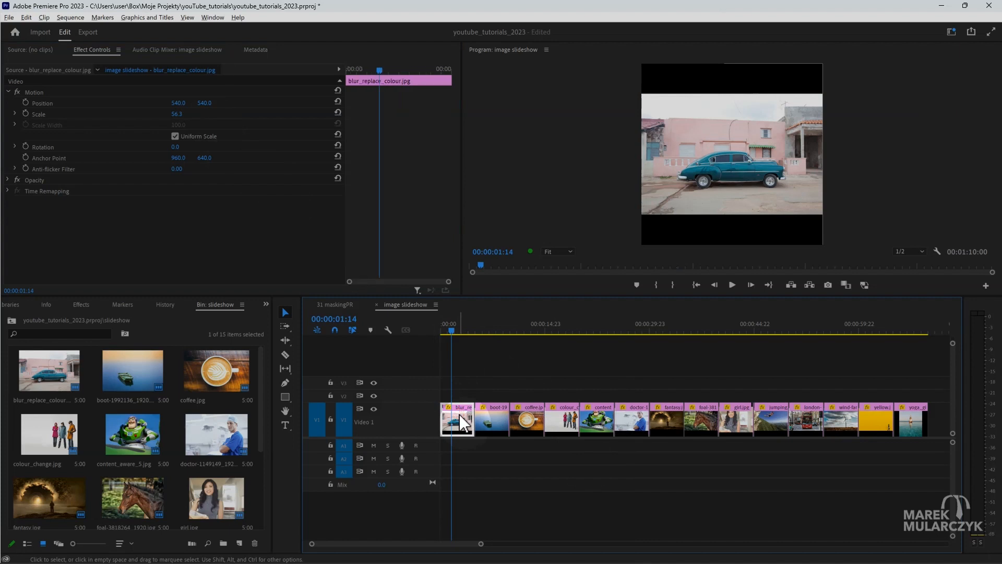
left_click_drag(177, 115, 196, 115)
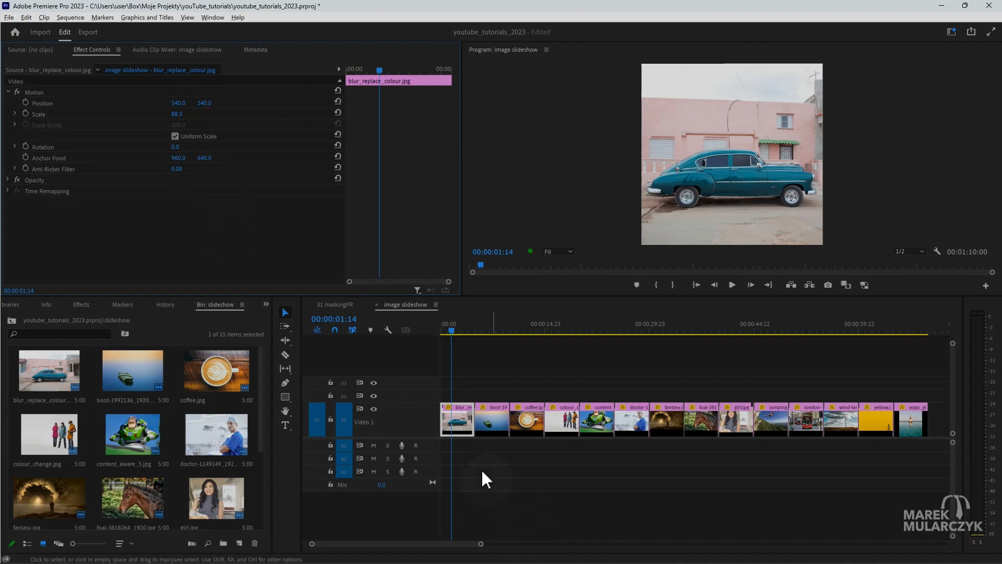
Step: Copy the blue car clip and select the clips on Video 1 from the boat image through the yellow image
left_click(463, 423)
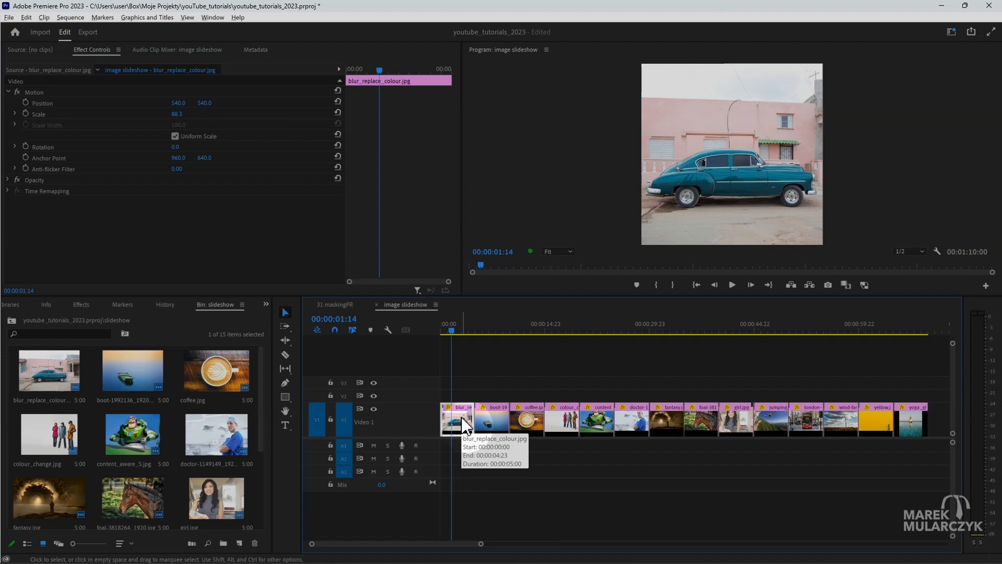
left_click(492, 421)
left_click(556, 420, "shift")
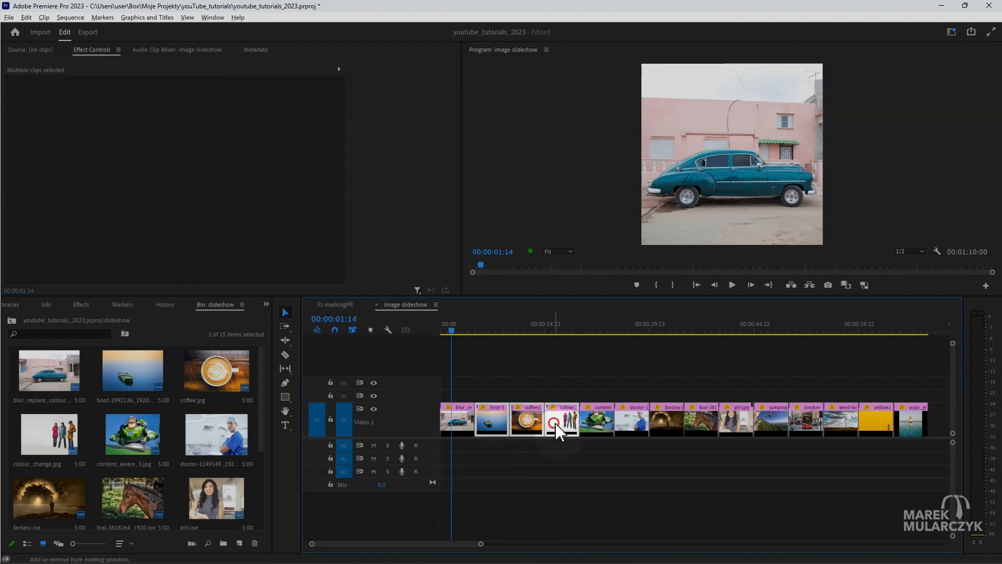
left_click(606, 421, "shift")
left_click(628, 418, "shift")
left_click(667, 421, "shift")
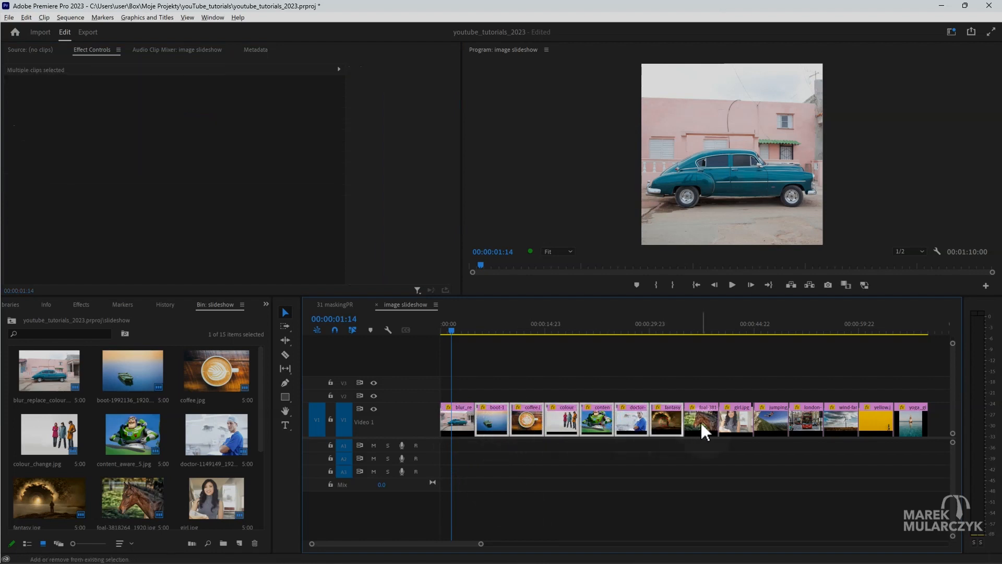
left_click(701, 421, "shift")
left_click(727, 421, "shift")
left_click(773, 422, "shift")
left_click(815, 420, "shift")
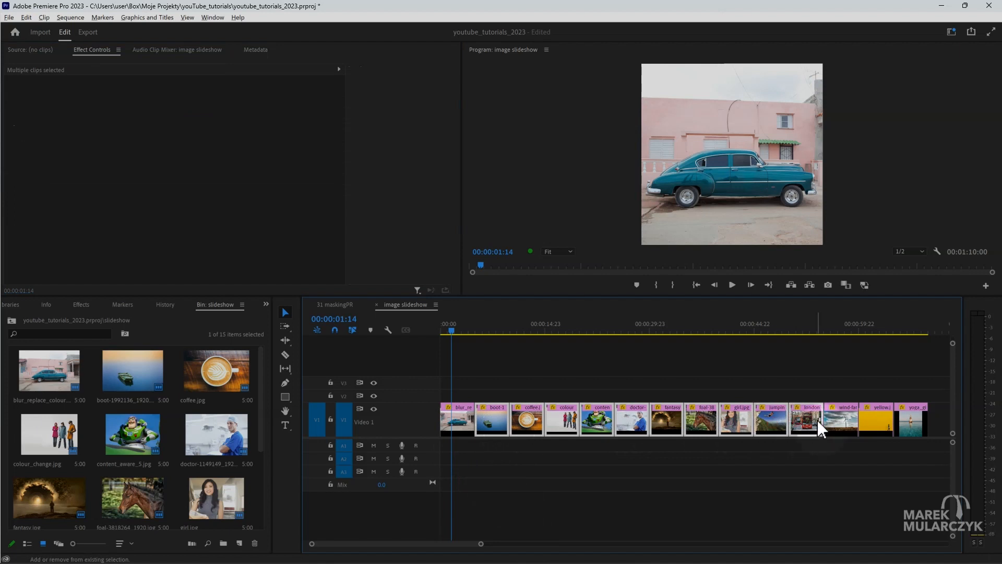
left_click(840, 425, "shift")
left_click(885, 428, "shift")
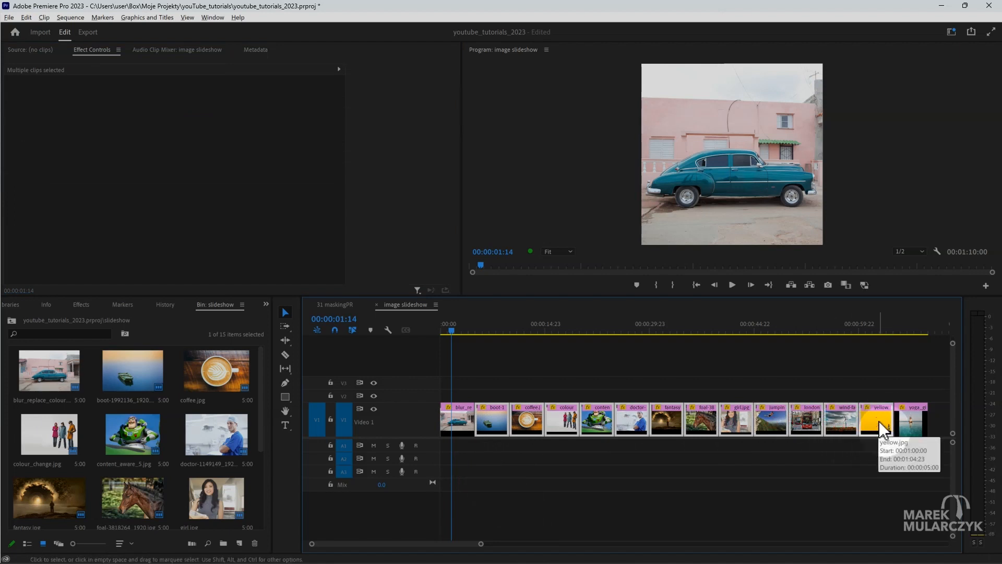
left_click(906, 425, "shift")
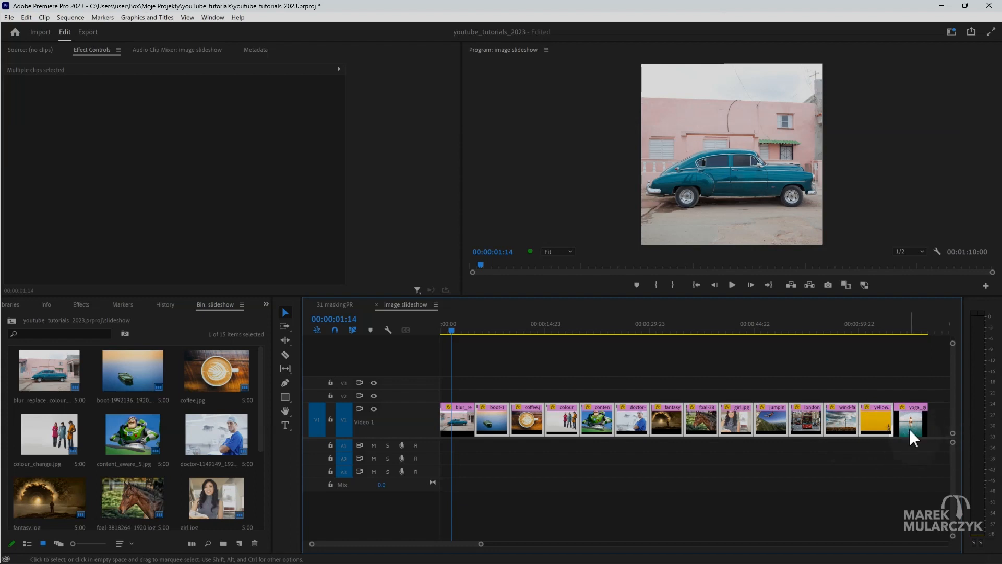
Step: Paste the copied attributes onto the selected clips, with Motion included and Time Remapping excluded
left_click(26, 17)
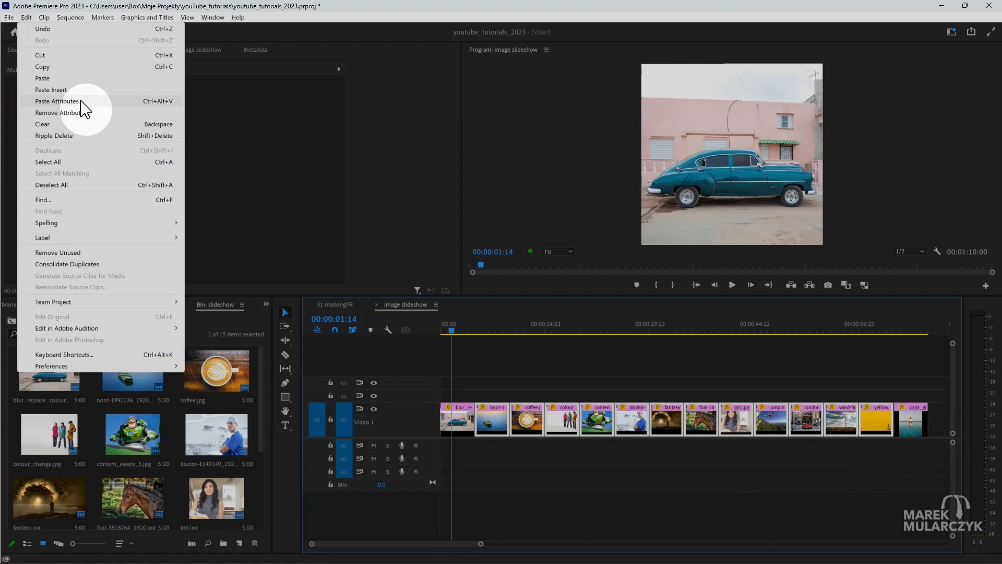
left_click(81, 101)
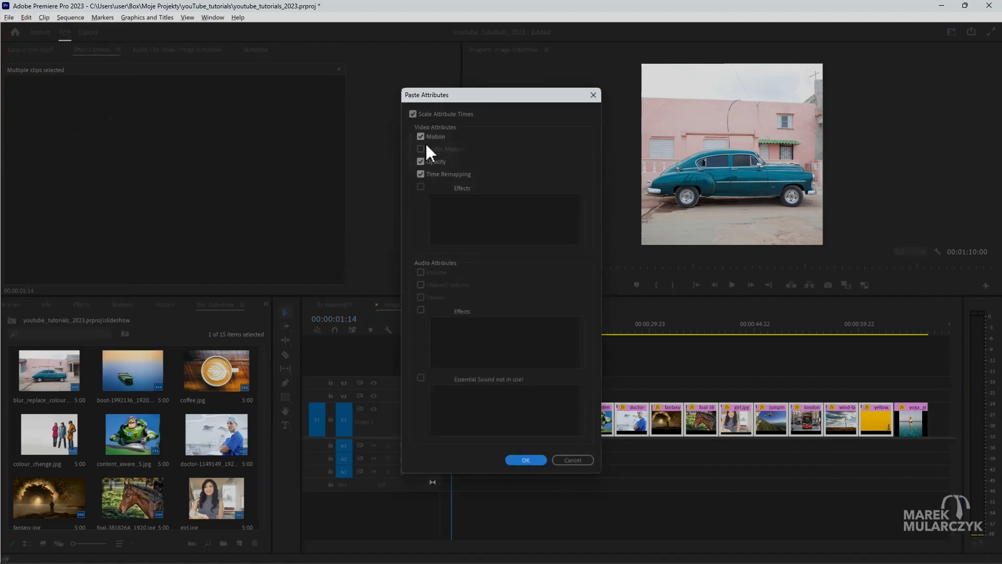
left_click(421, 173)
left_click(530, 460)
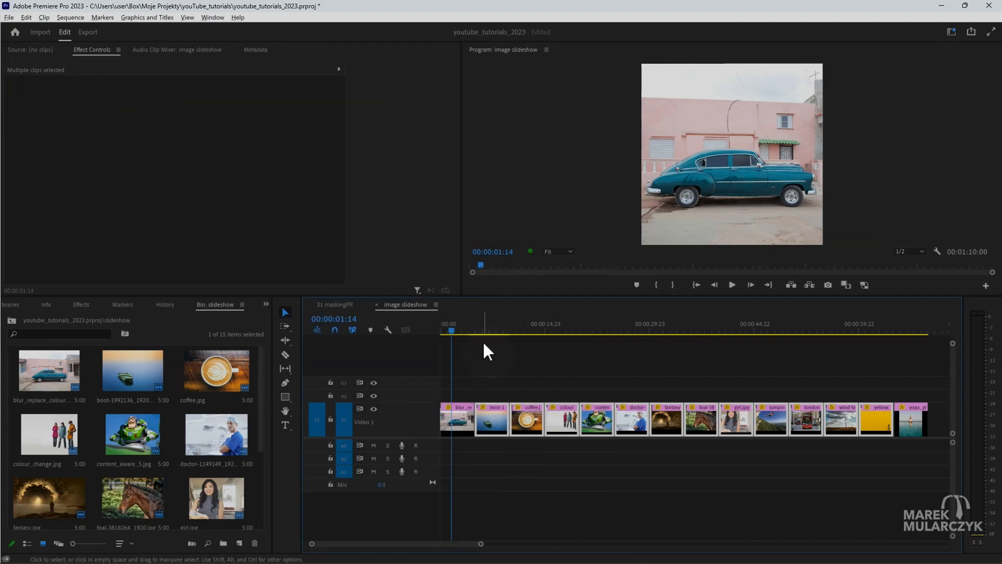
Step: Step the playhead through the sequence from the start to the girl clip, examining how each image fills the square frame
left_click(490, 322)
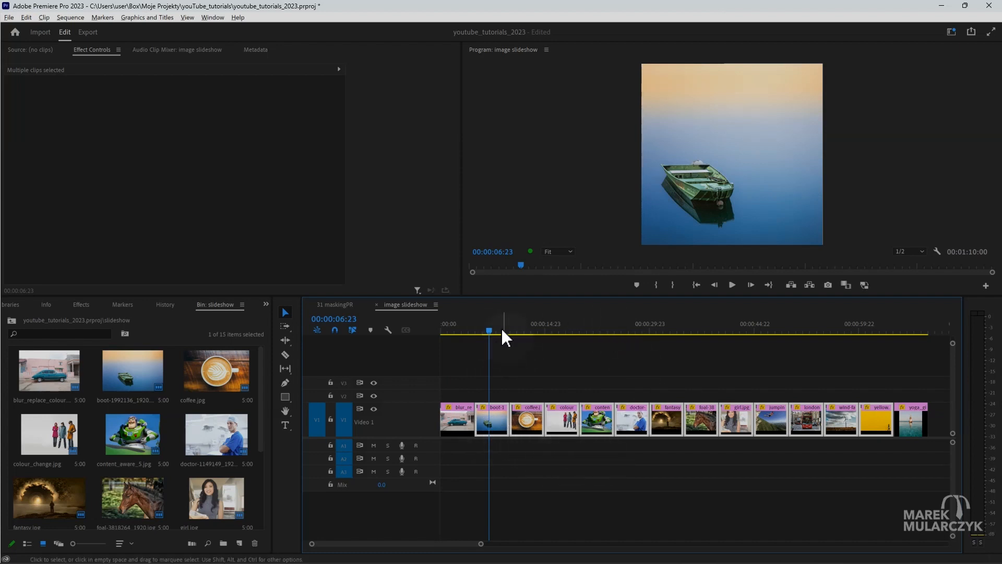
left_click_drag(486, 329, 427, 327)
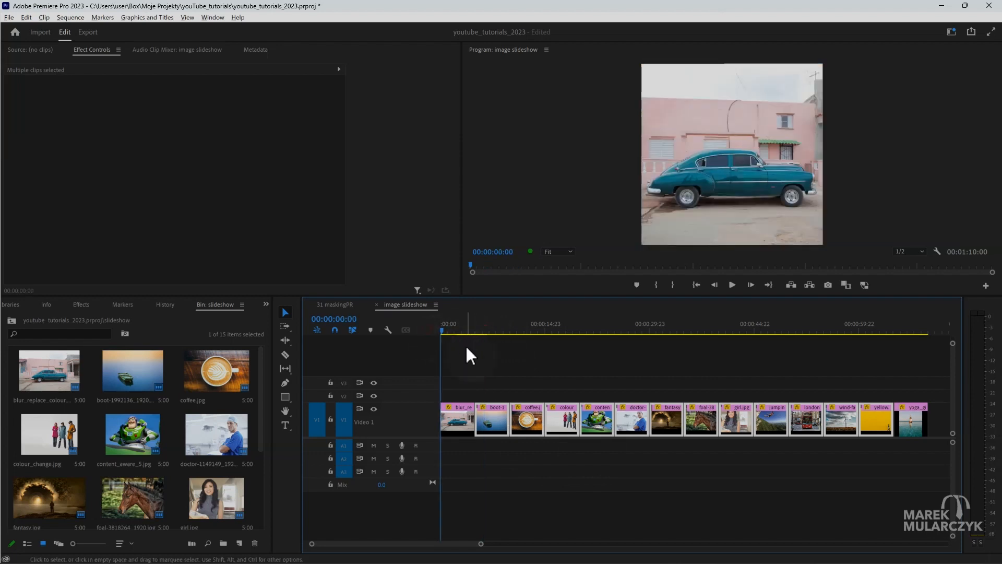
key("Down")
key("Down")
key("Down")
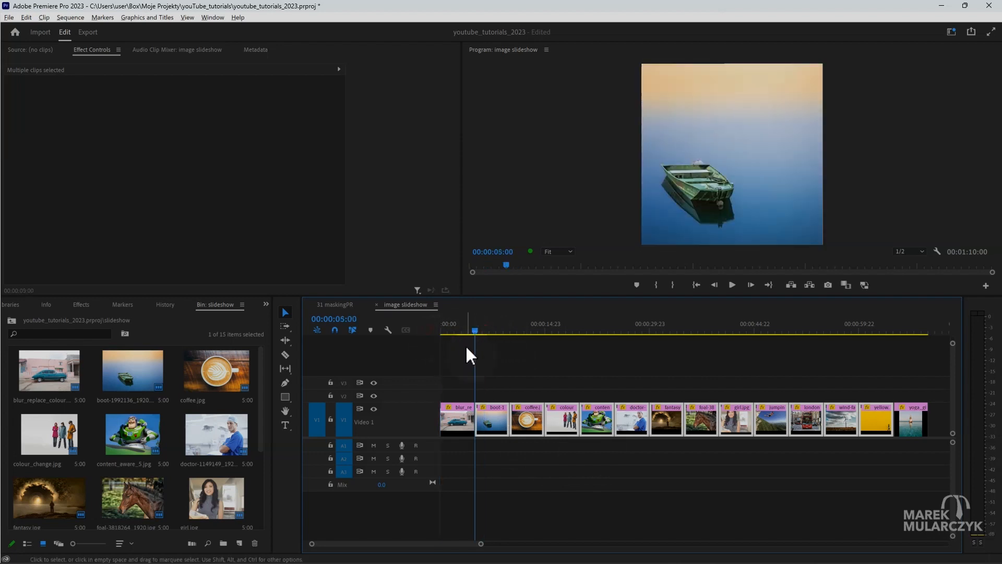
key("Down")
key("Down")
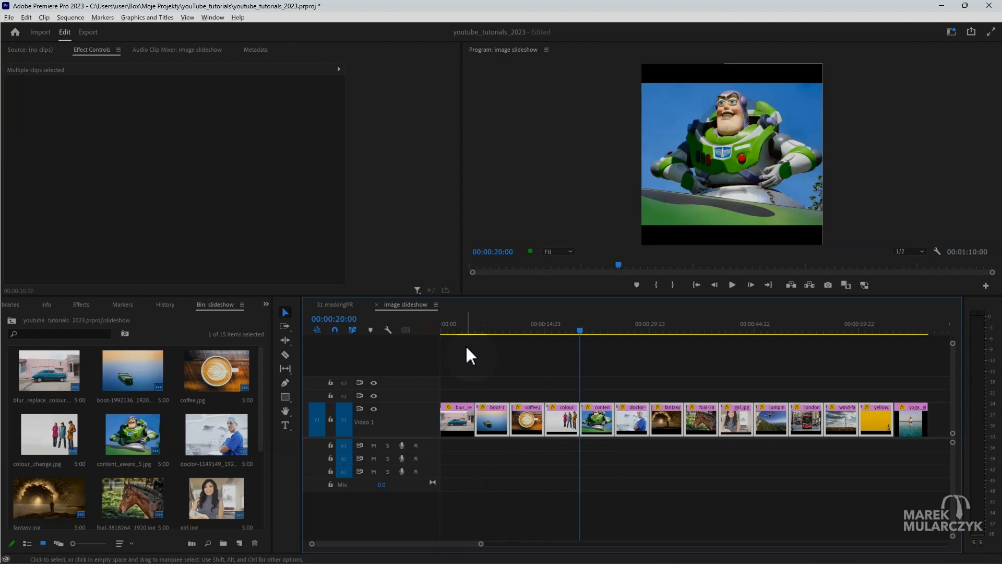
key("Down")
key("Down")
key("Down")
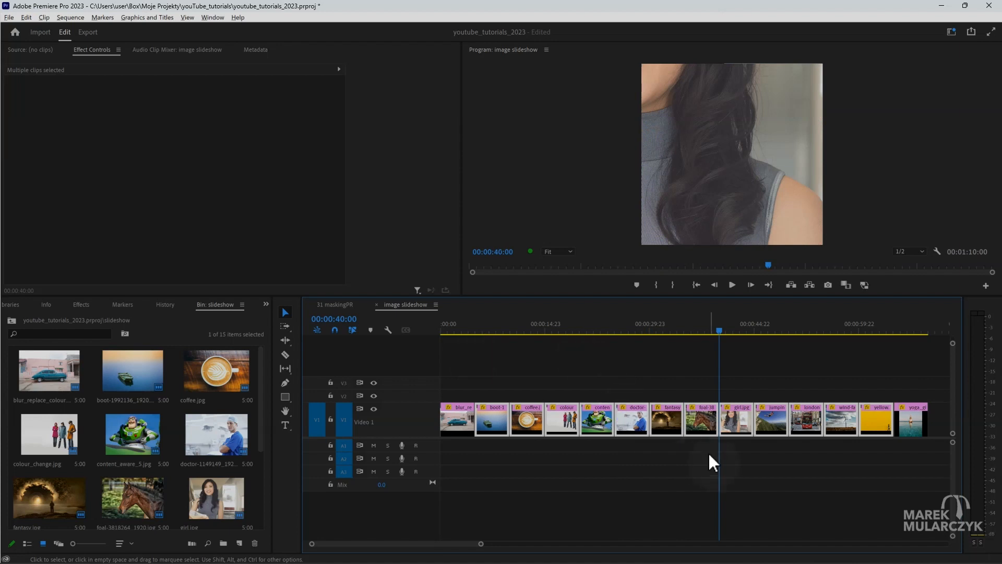
Step: Select only the girl clip and reduce its Scale to 29.3
left_click(733, 431)
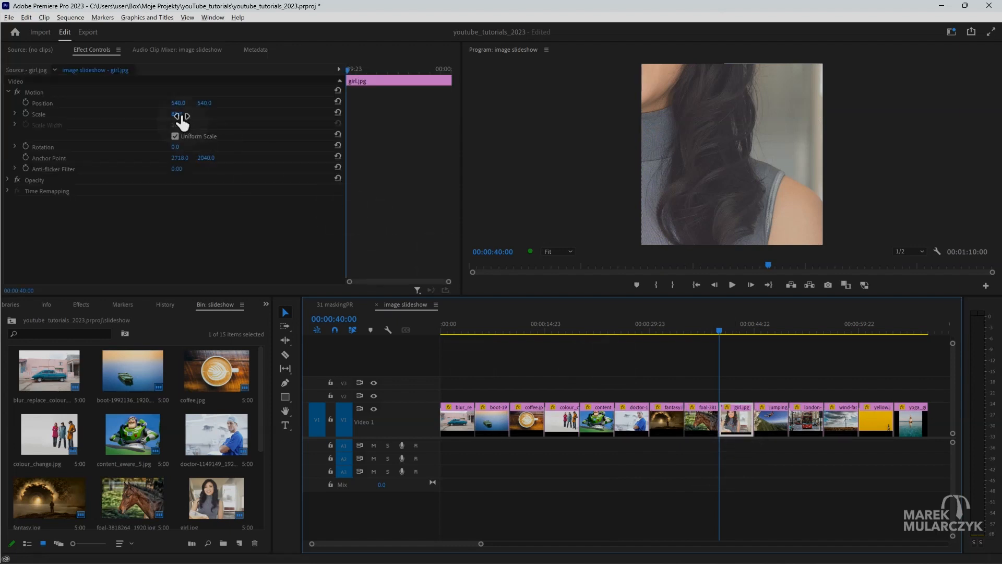
left_click_drag(180, 116, 145, 116)
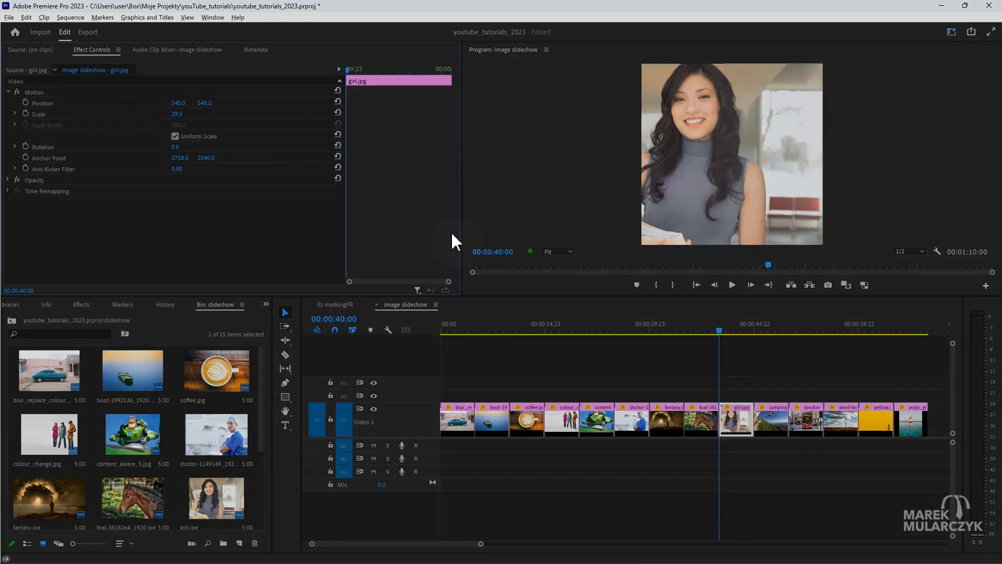
Step: Move the playhead to the yellow clip, try changing Scale with the girl clip still selected, and undo the change
key("Down")
key("Down")
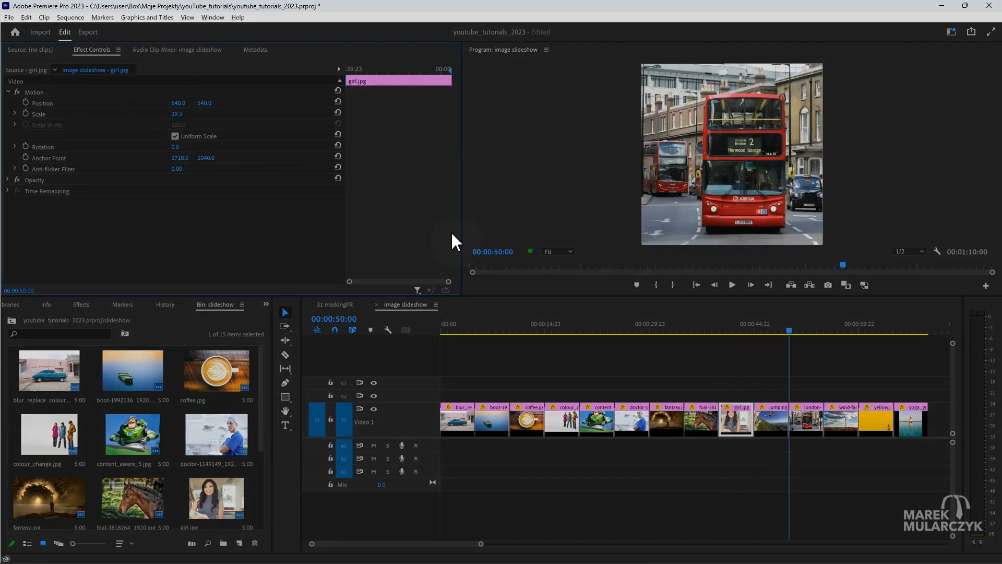
key("Down")
key("Down")
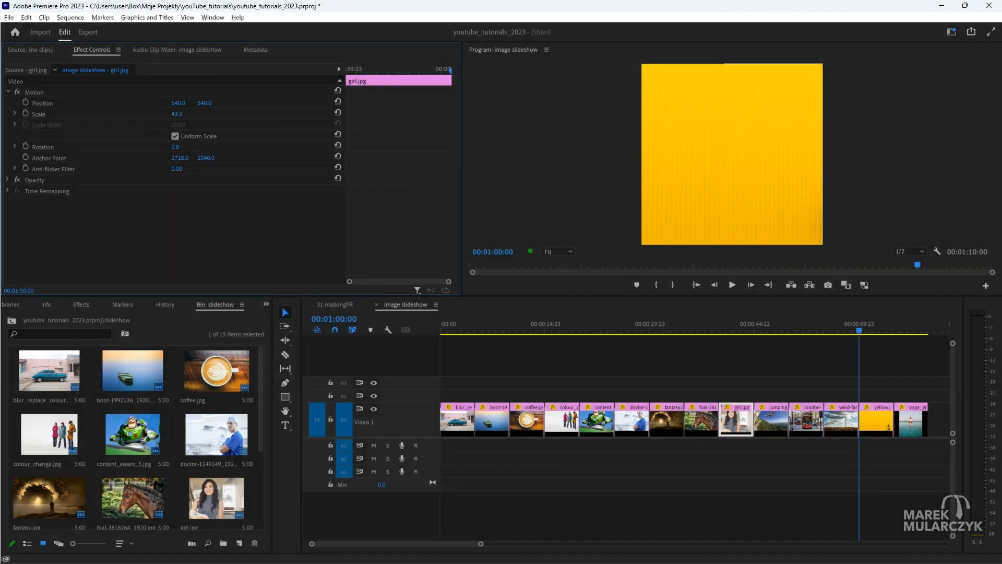
left_click_drag(178, 114, 130, 114)
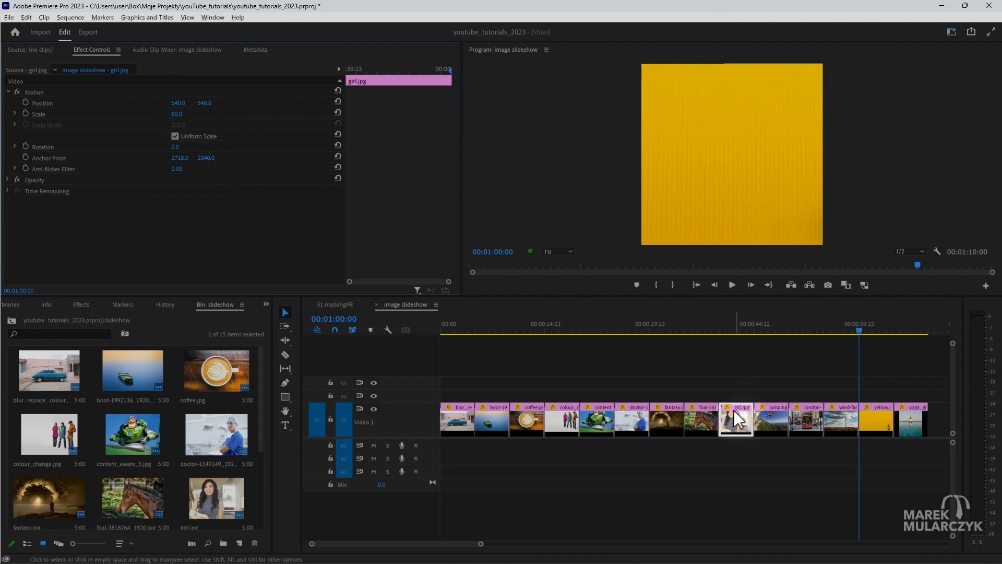
key("ctrl+z")
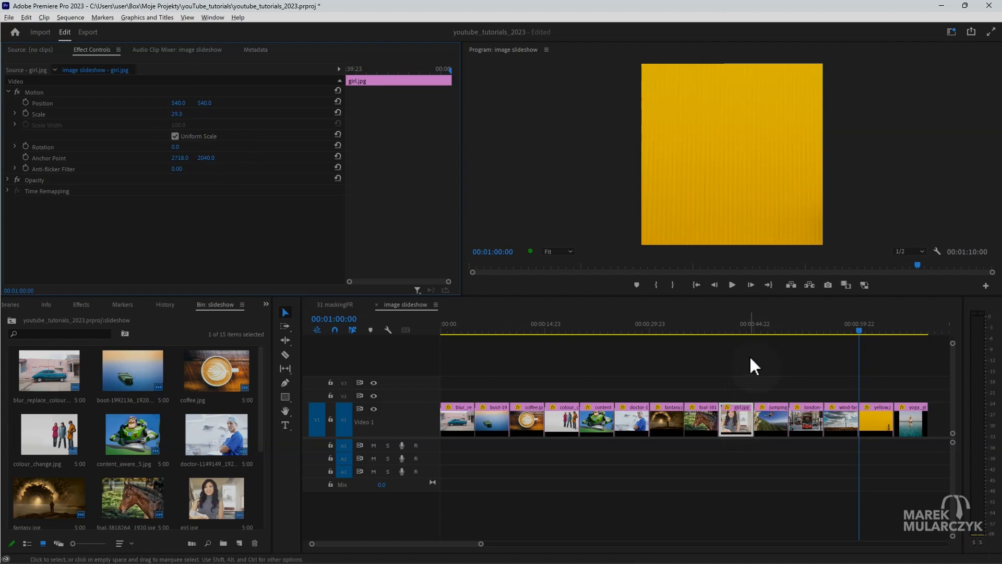
Step: Move the playhead between the girl, yellow, foal and jumping clips to check which clip's properties are displayed
left_click(734, 326)
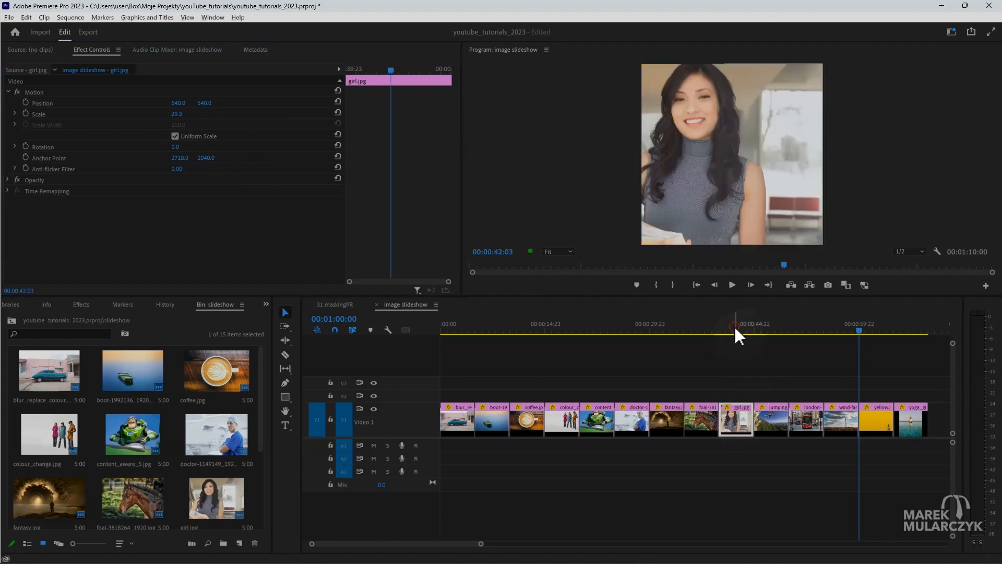
left_click(872, 332)
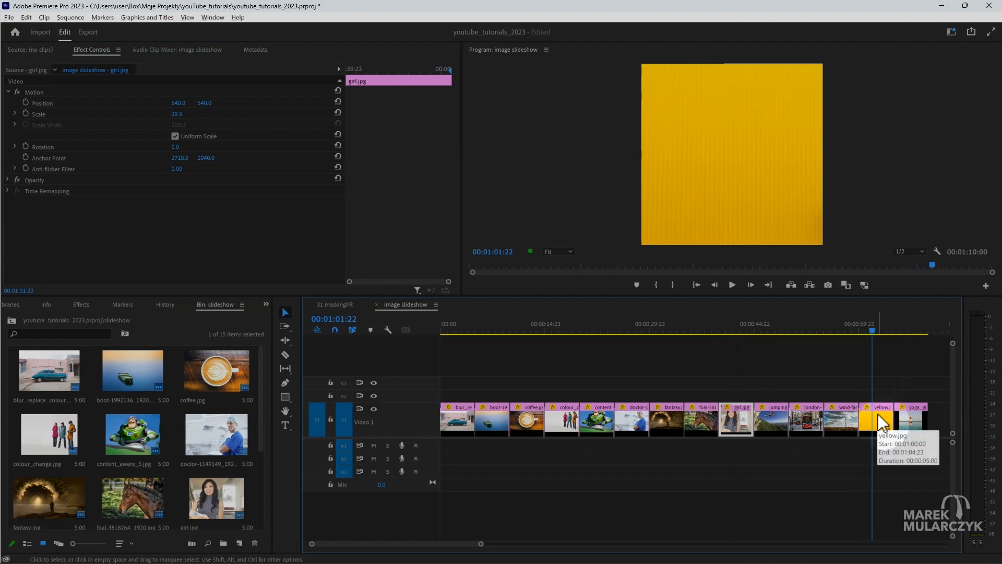
left_click(691, 328)
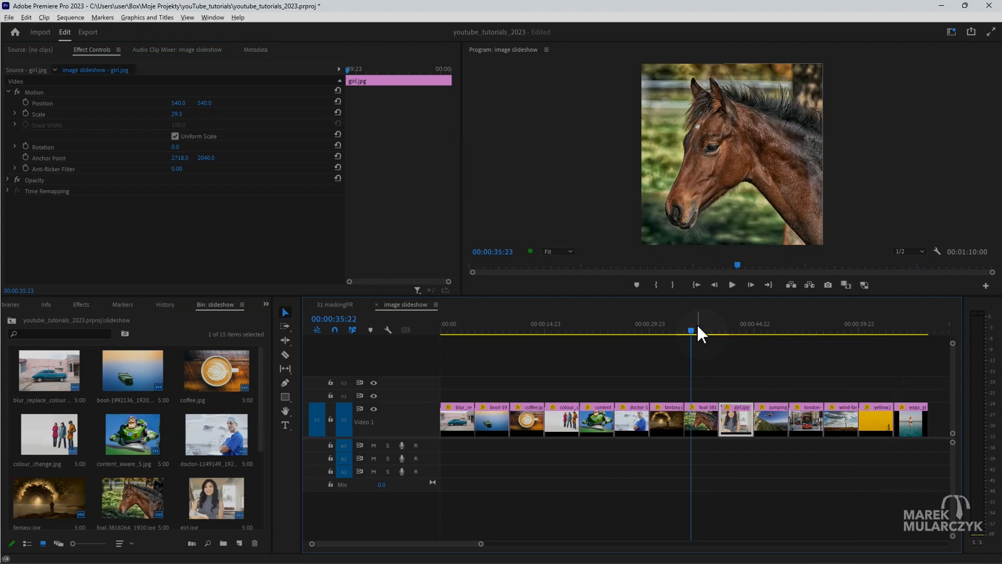
key("Down")
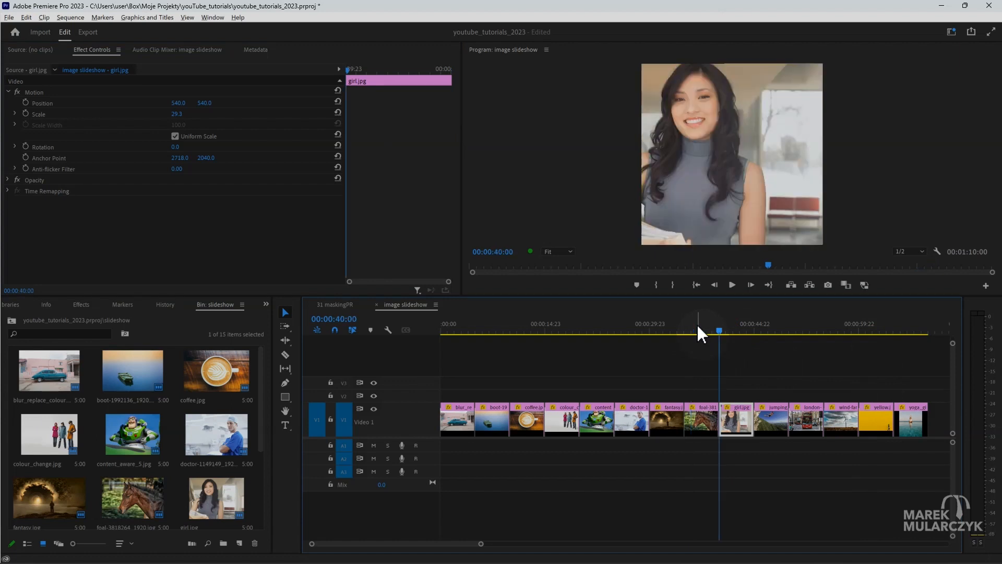
key("Down")
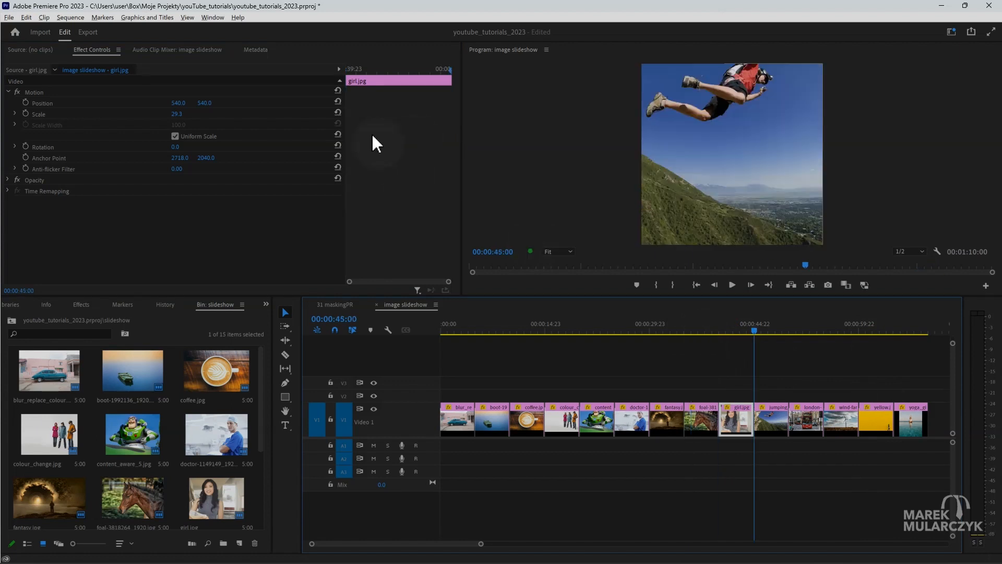
Step: Turn on Selection Follows Playhead for the sequence and step the playhead to the London bus clip
left_click(68, 17)
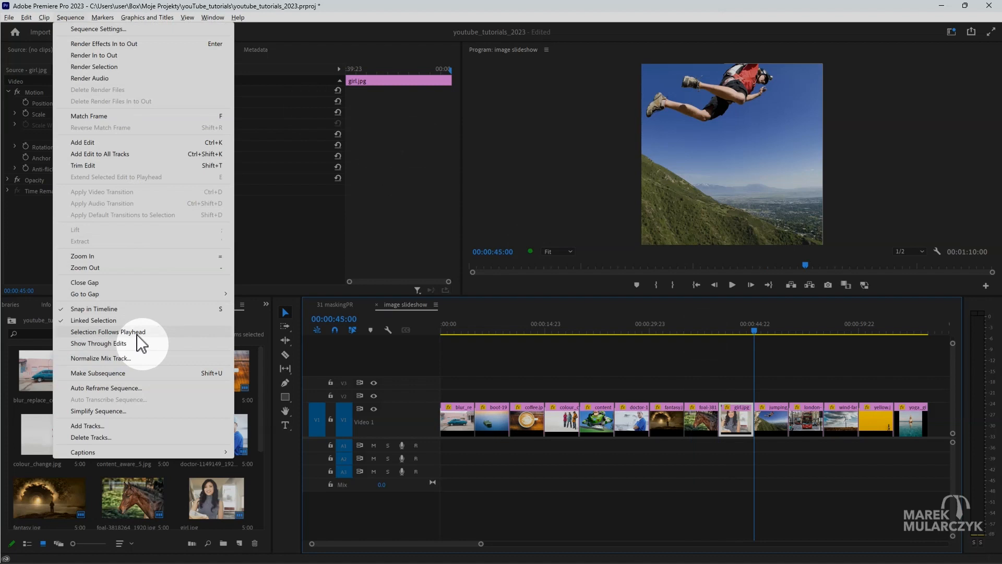
left_click(136, 334)
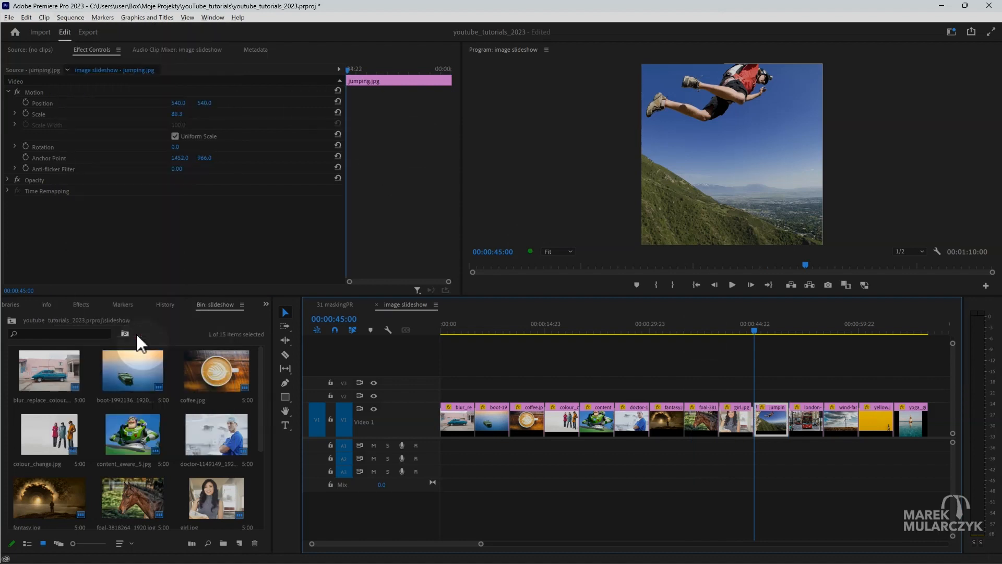
key("Down")
key("Down")
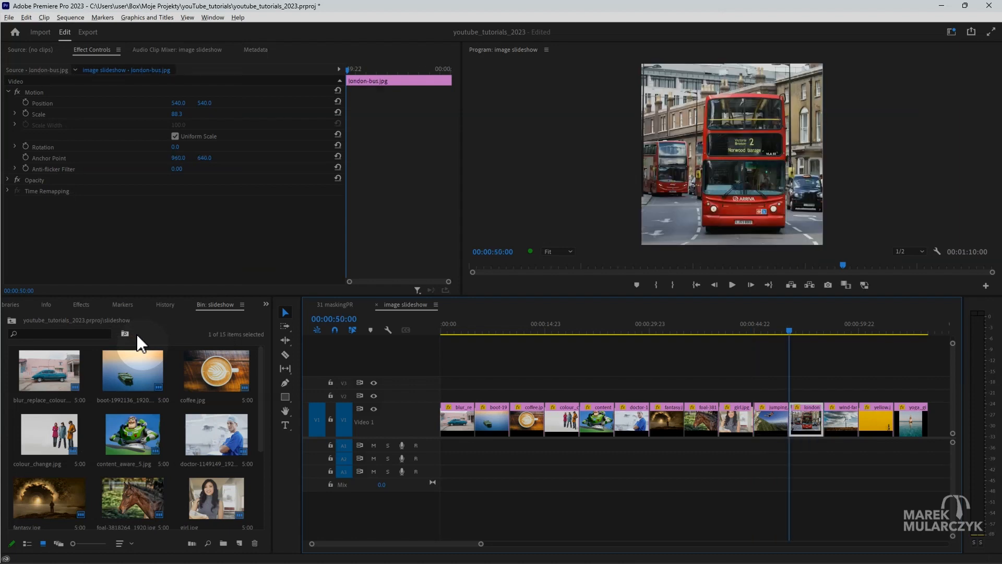
Step: Step to the yellow clip and shift its image horizontally to bring the walking person into the frame
key("Down")
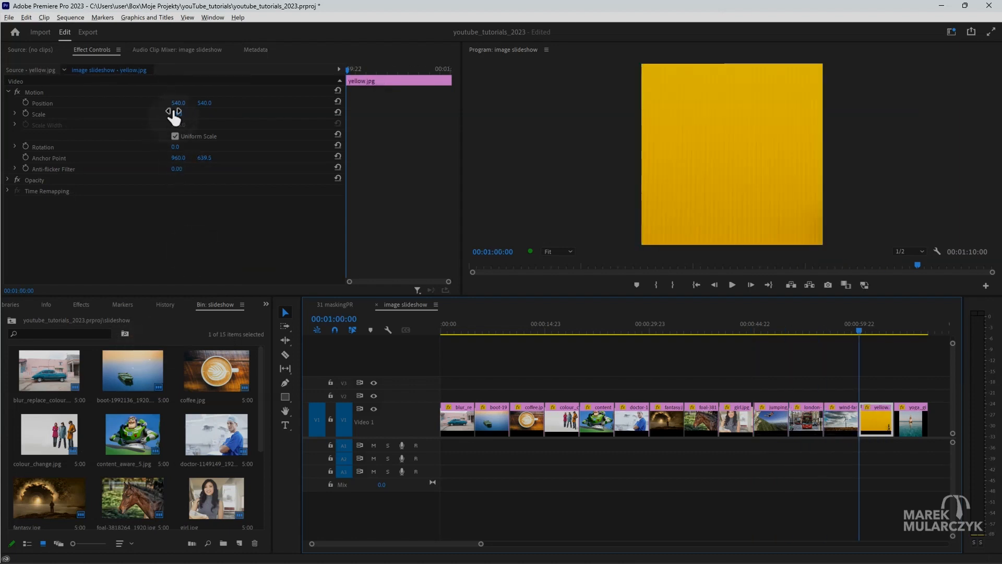
left_click_drag(174, 113, 50, 92)
key("ctrl+z")
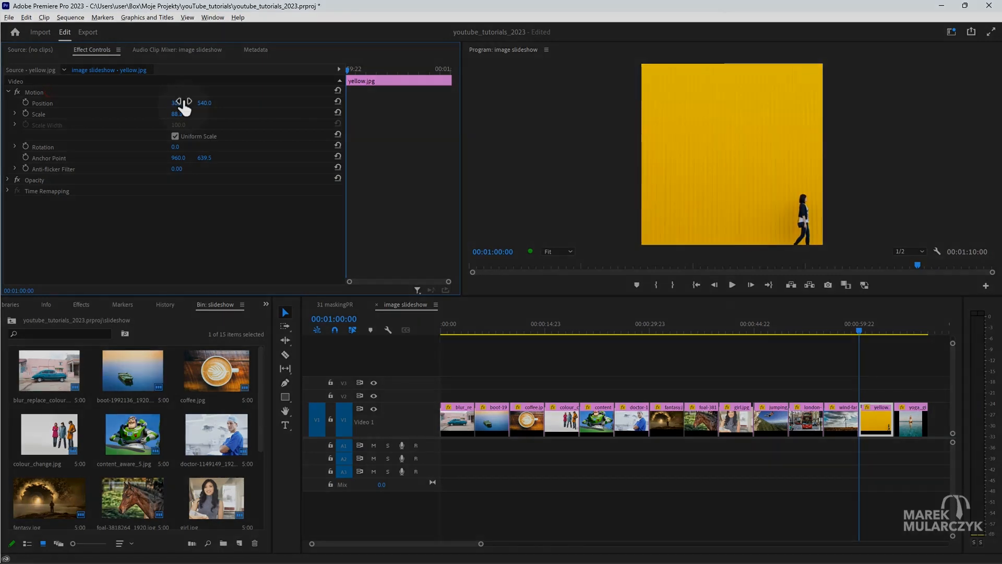
Step: Step to the yoga girl clip and increase its Scale until the image fills the square frame
key("Down")
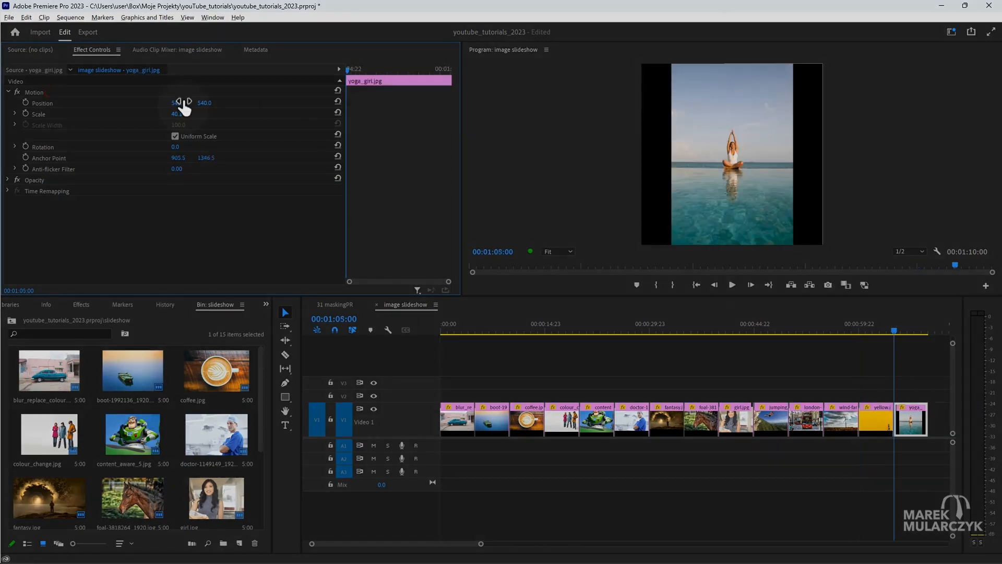
left_click_drag(175, 114, 183, 116)
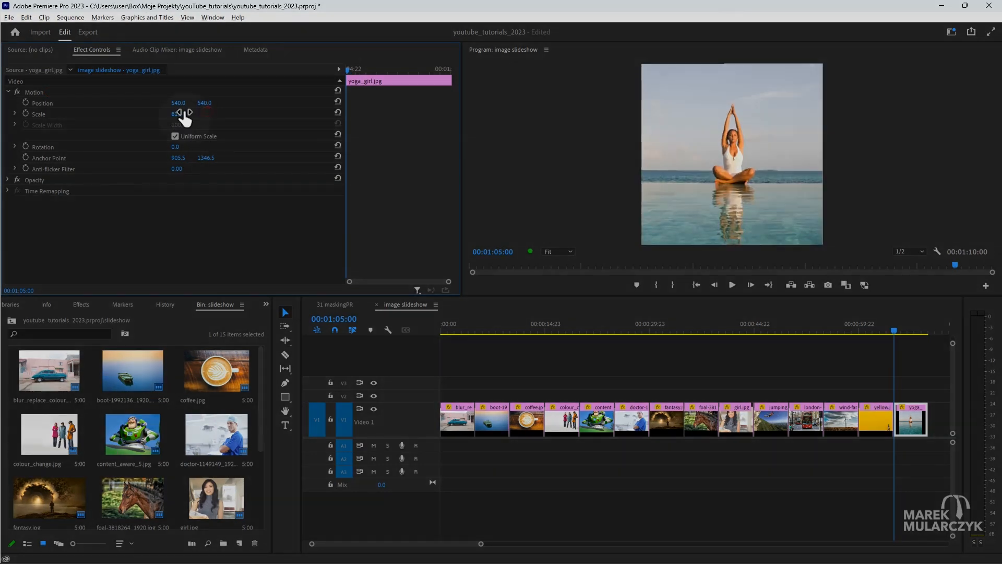
Step: Step back through the slideshow to the girl clip and adjust its horizontal Position within the square frame
key("Up")
key("Up")
key("Up")
key("Up")
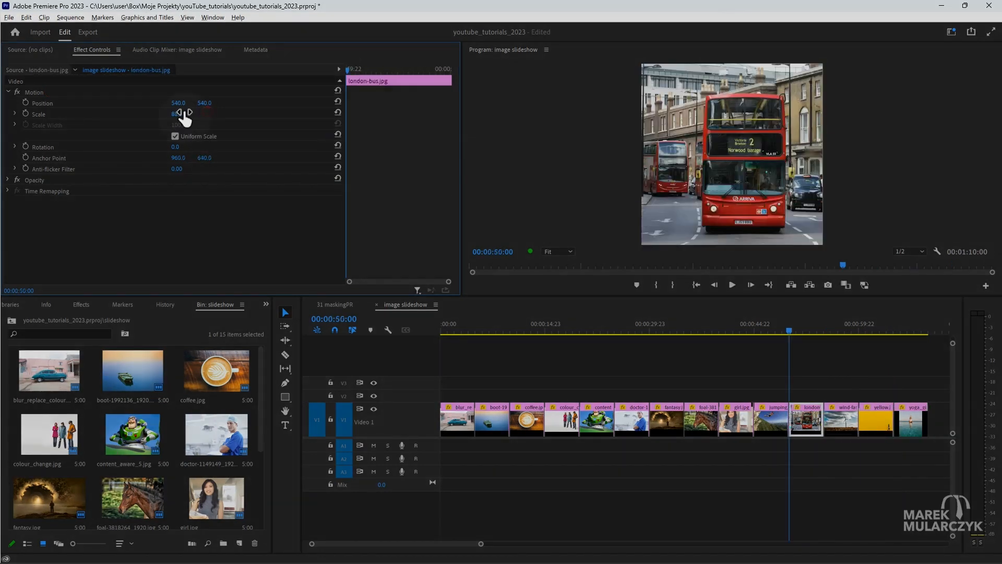
key("Up")
key("Up")
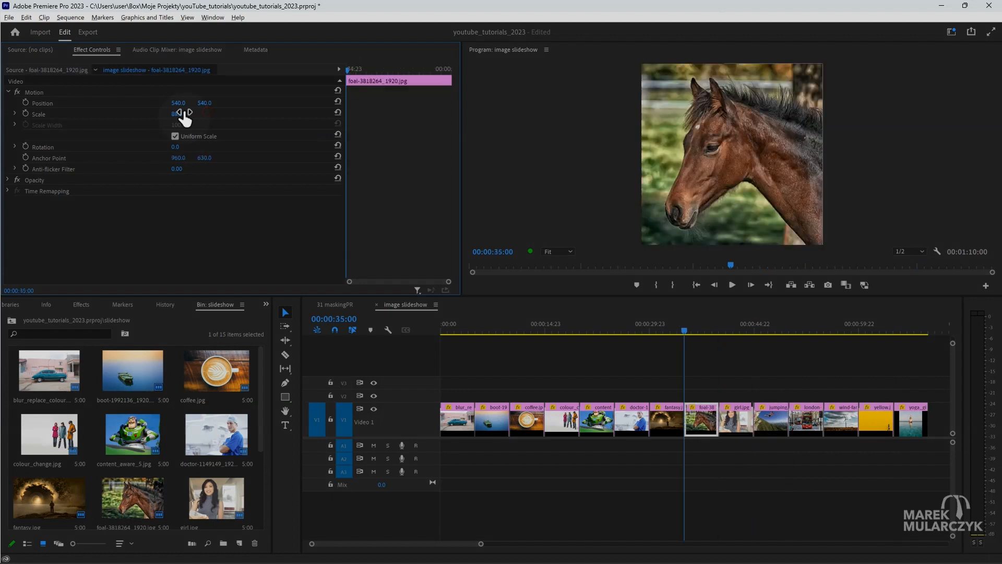
key("Down")
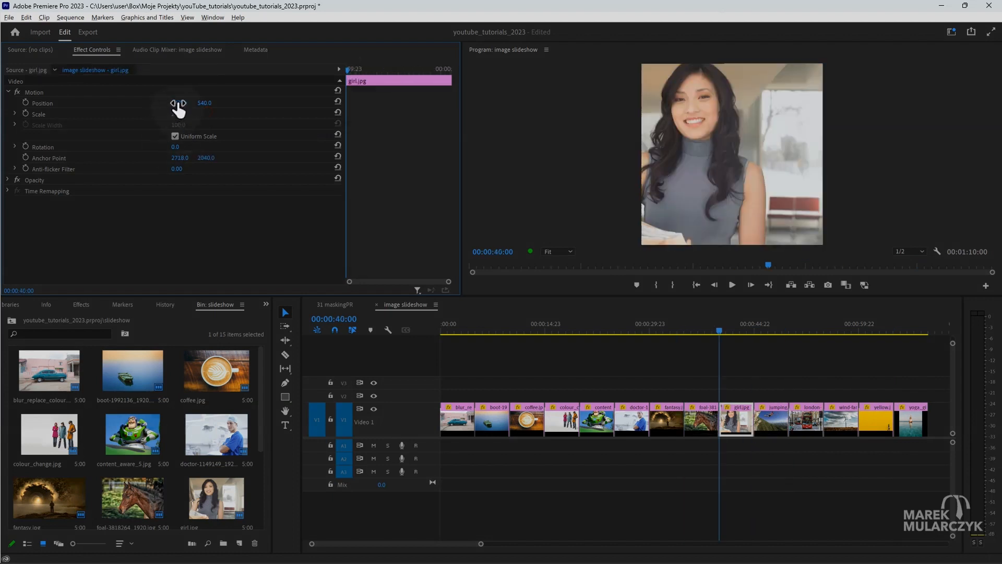
mouse_move(178, 110)
left_mouse_down()
mouse_move(158, 109)
mouse_move(214, 110)
mouse_move(182, 93)
left_mouse_up()
Step: Step back to the fantasy clip and increase its Scale to 112.3 so the image fills the frame's height
key("Up")
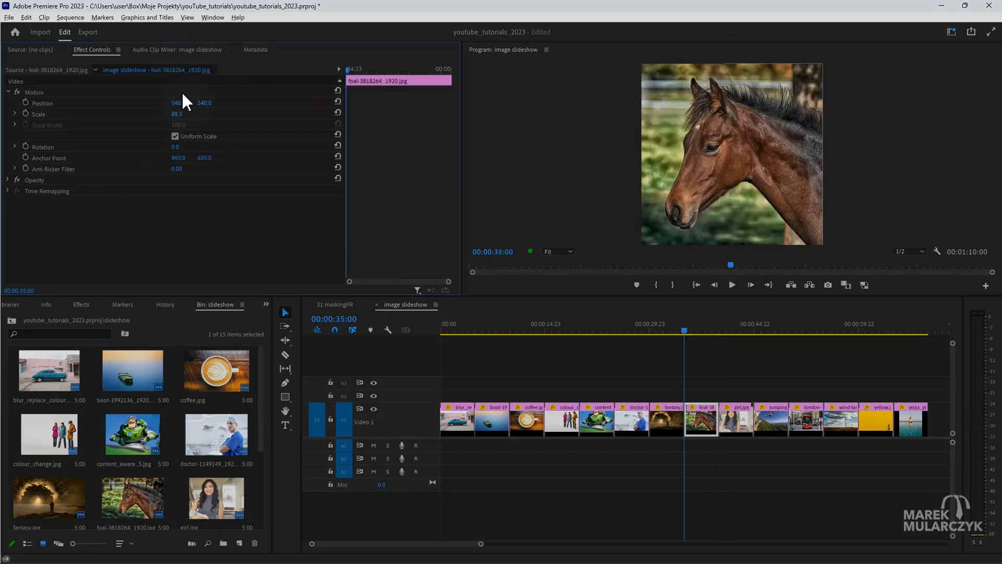
key("Up")
key("Up")
key("Down")
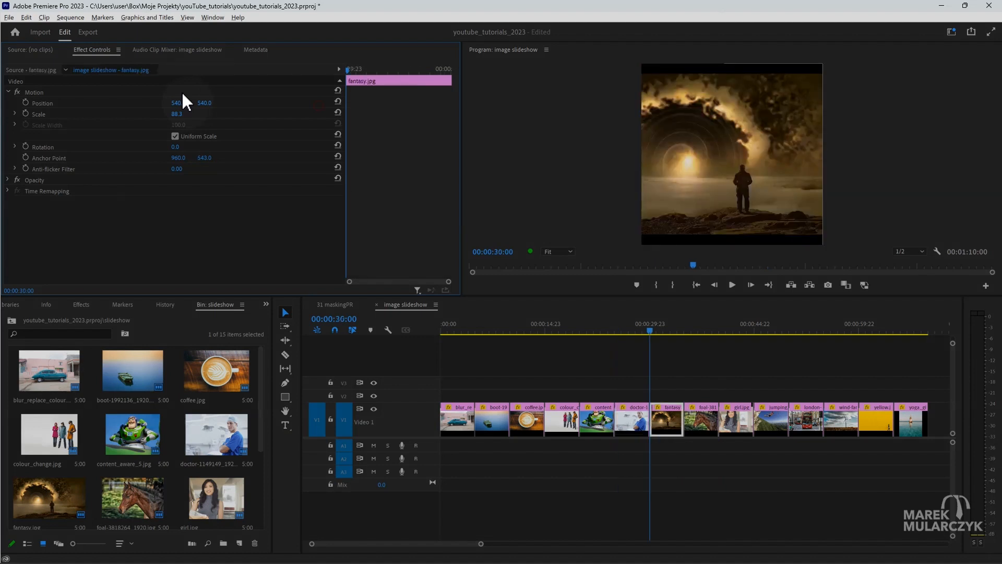
left_click_drag(182, 113, 208, 106)
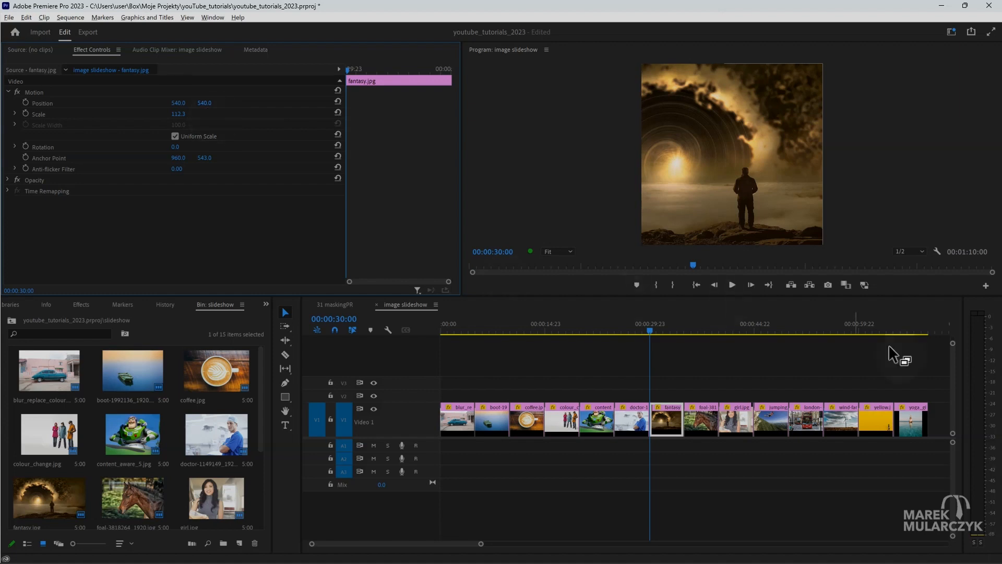
Step: Select all slideshow clips and check the default-transition option for Dip to Black in the Dissolve video transitions, keeping Cross Dissolve as default
left_click_drag(926, 384, 458, 451)
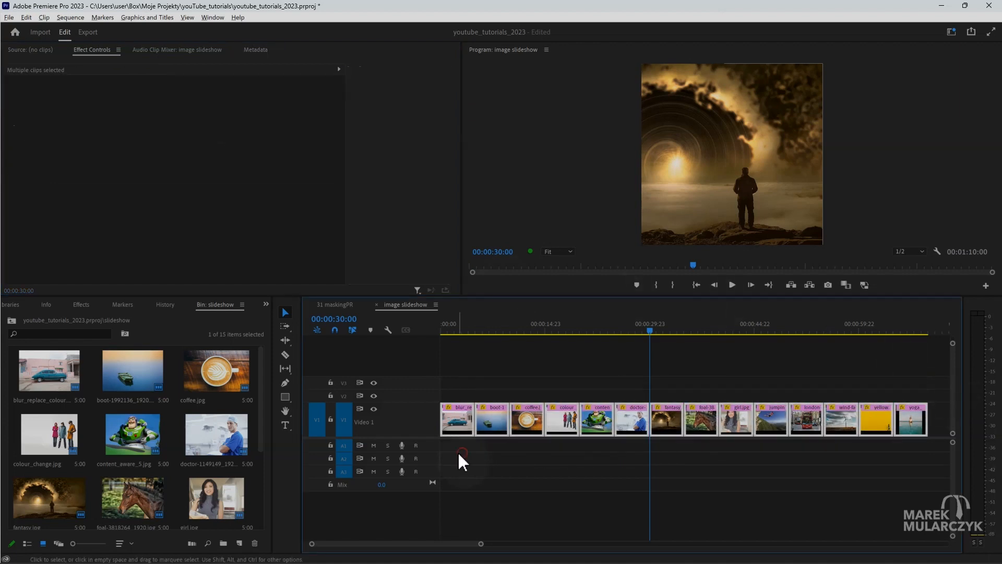
left_click(81, 305)
left_click(8, 385)
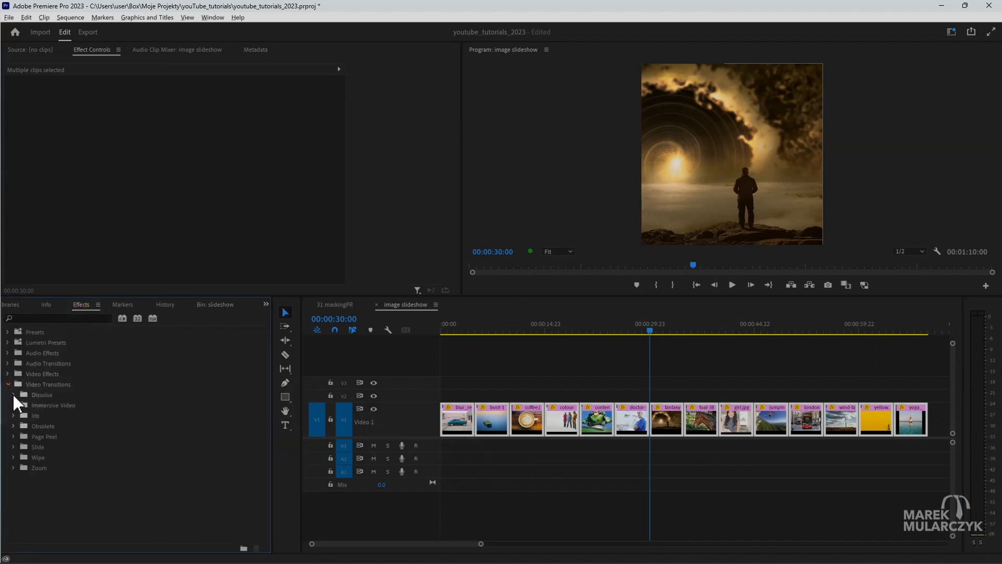
left_click(13, 394)
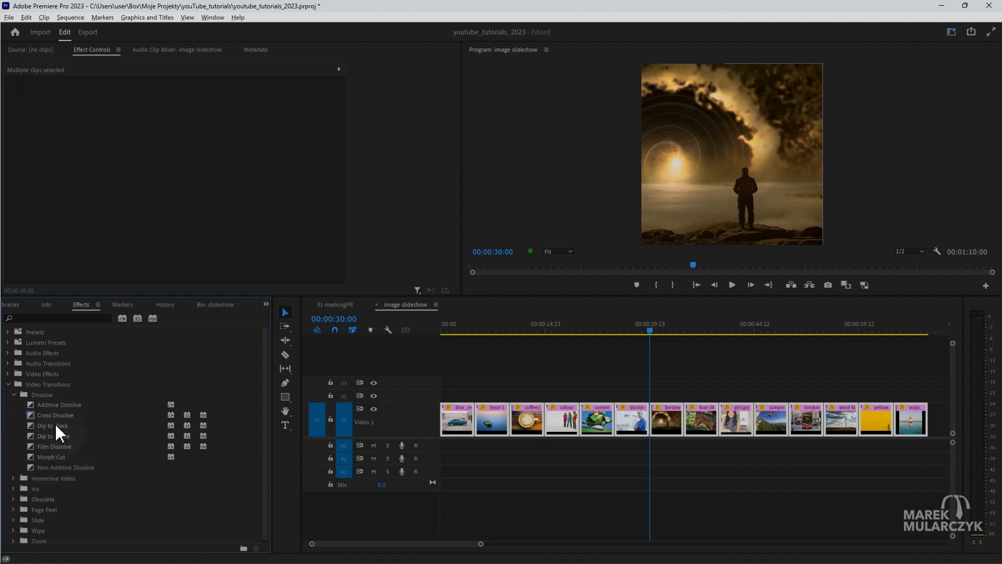
right_click(51, 423)
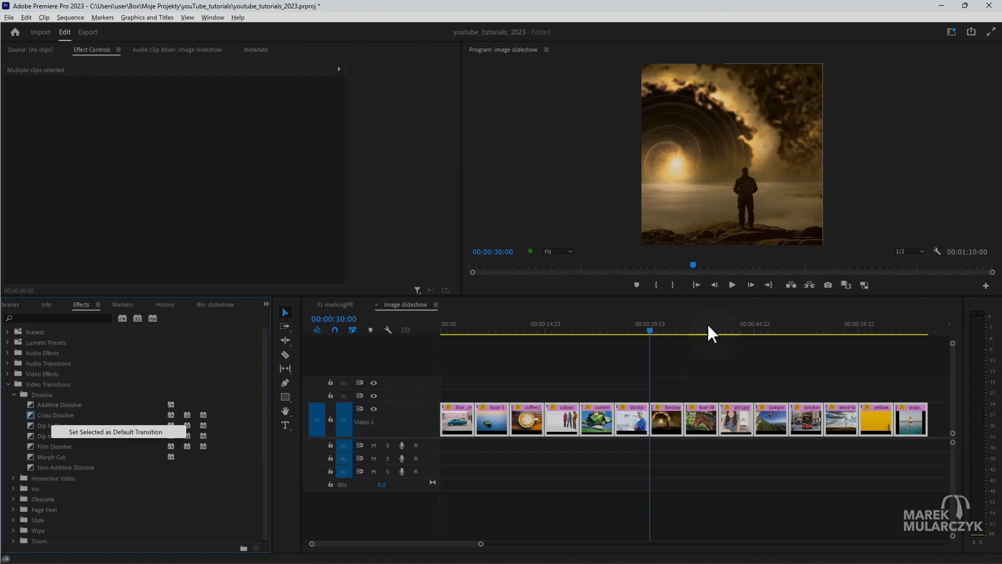
left_click(648, 329)
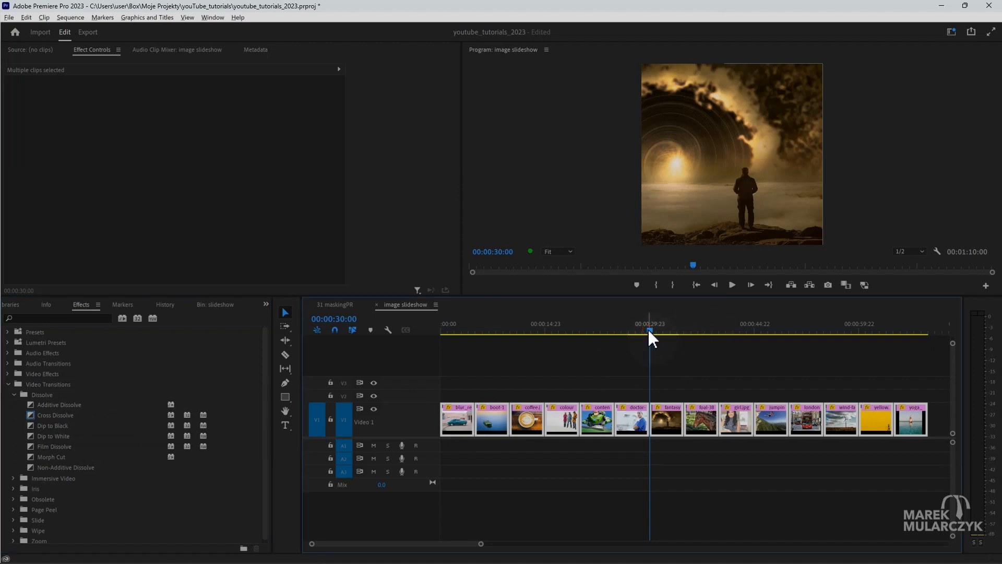
Step: Apply the default Cross Dissolve transition to all selected clips and play the slideshow to preview it
key("shift+d")
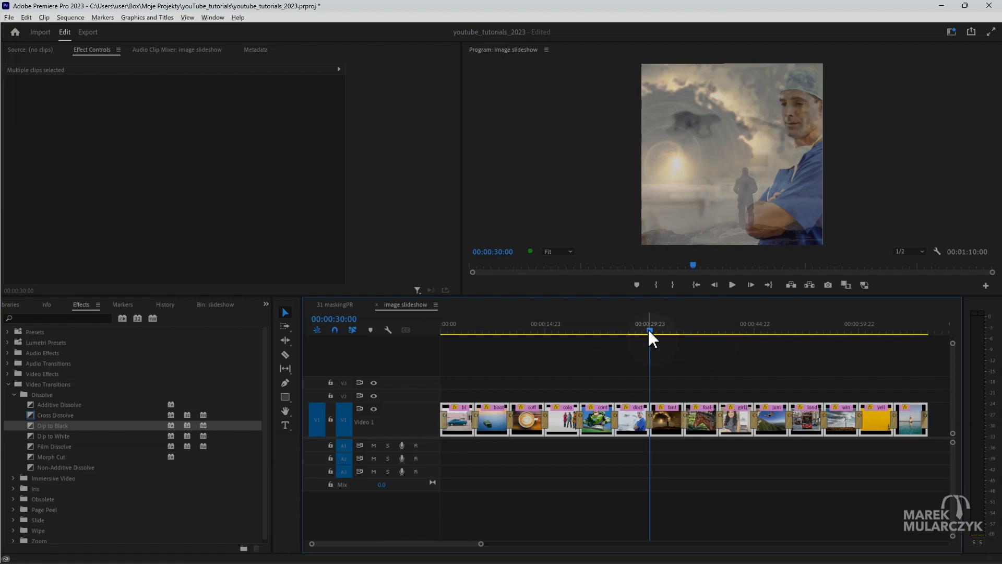
key("space")
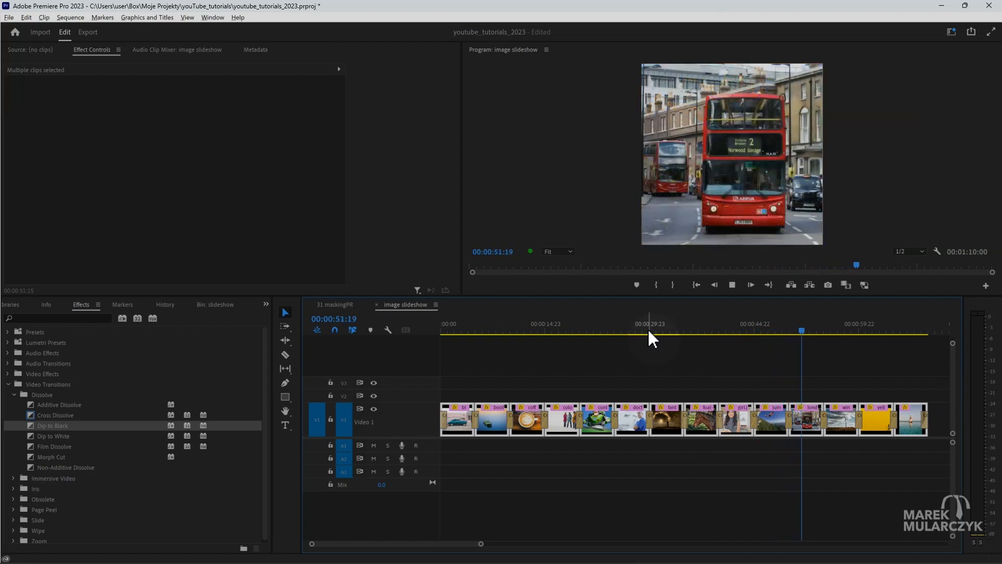
key("space")
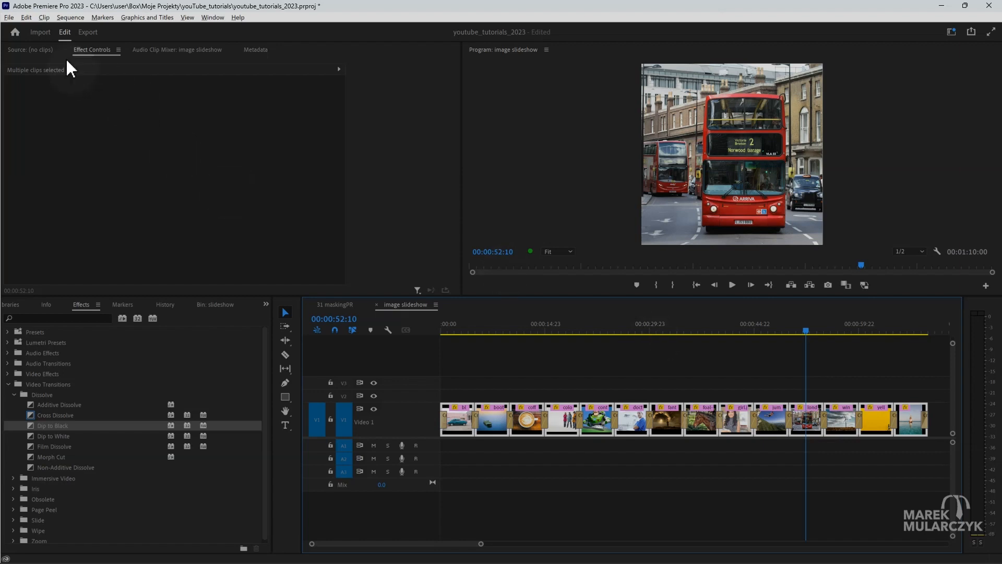
Step: Set the unit of the Video Transition Default Duration to Seconds at 1.00 in the Timeline preferences
left_click(26, 18)
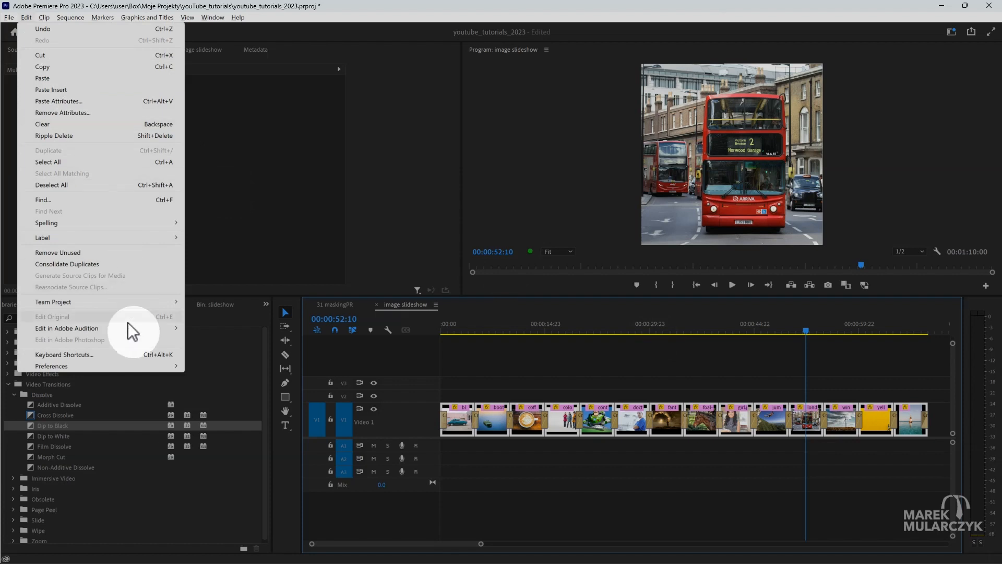
mouse_move(142, 367)
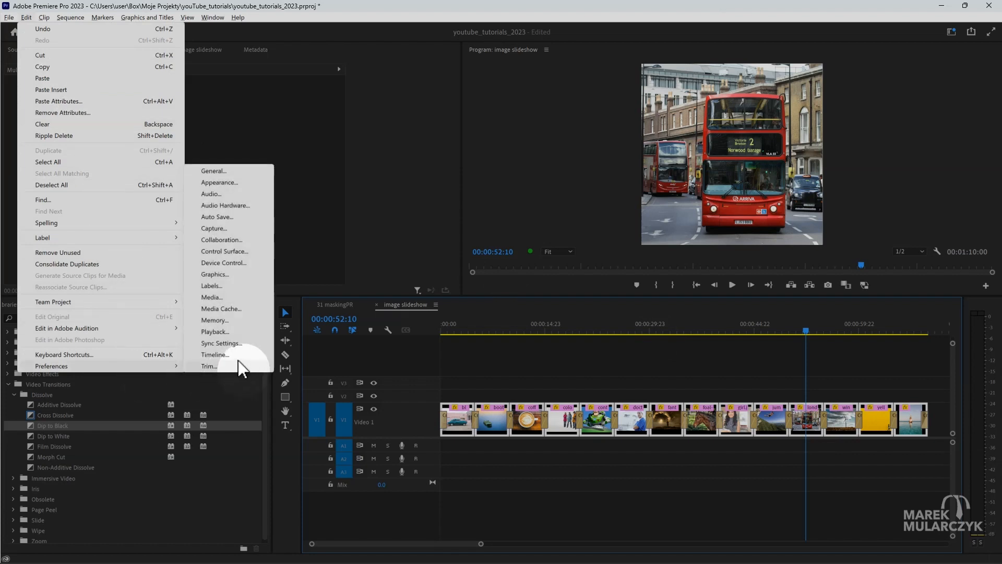
left_click(232, 331)
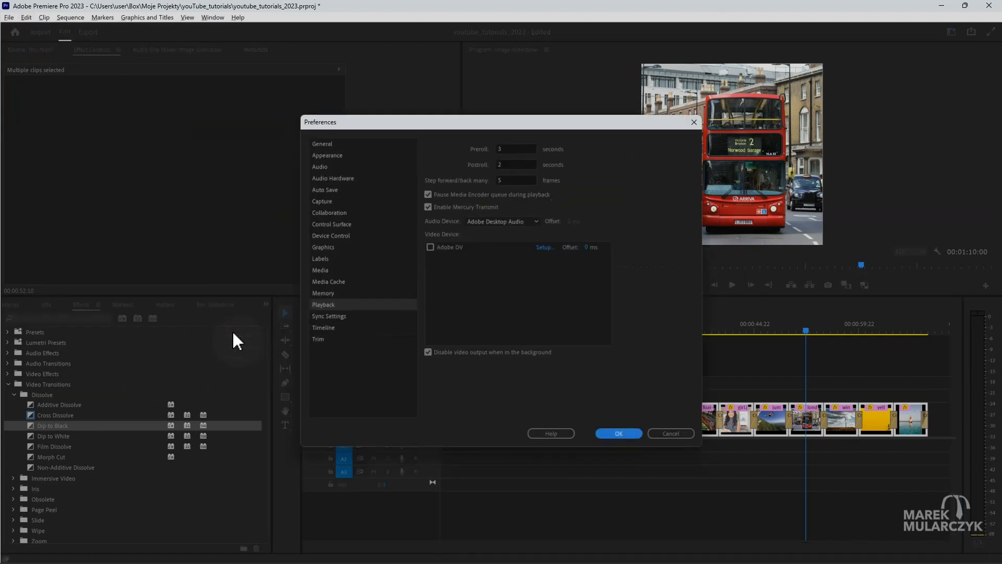
left_click(330, 327)
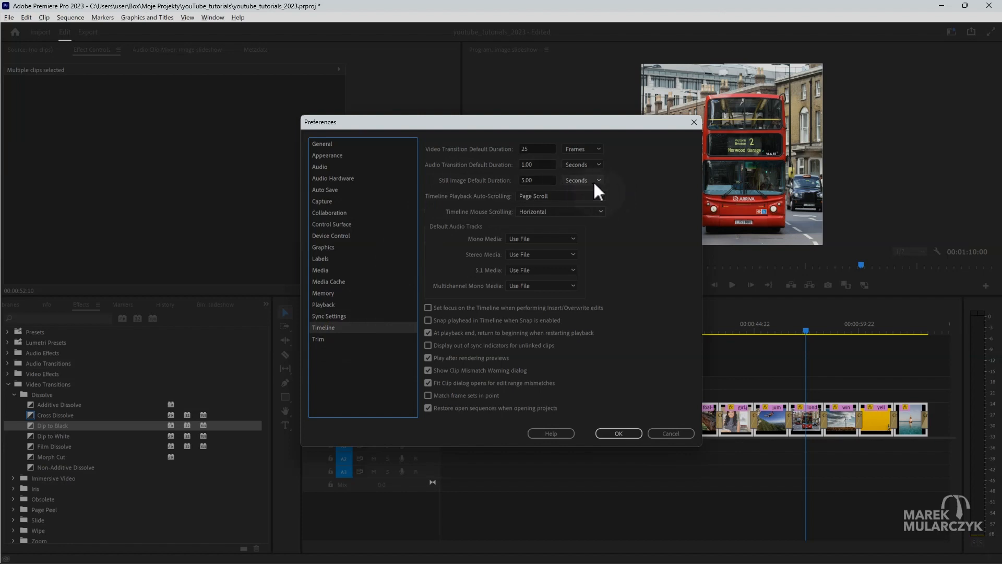
mouse_move(535, 179)
left_mouse_down()
mouse_move(519, 183)
mouse_move(535, 179)
left_mouse_up()
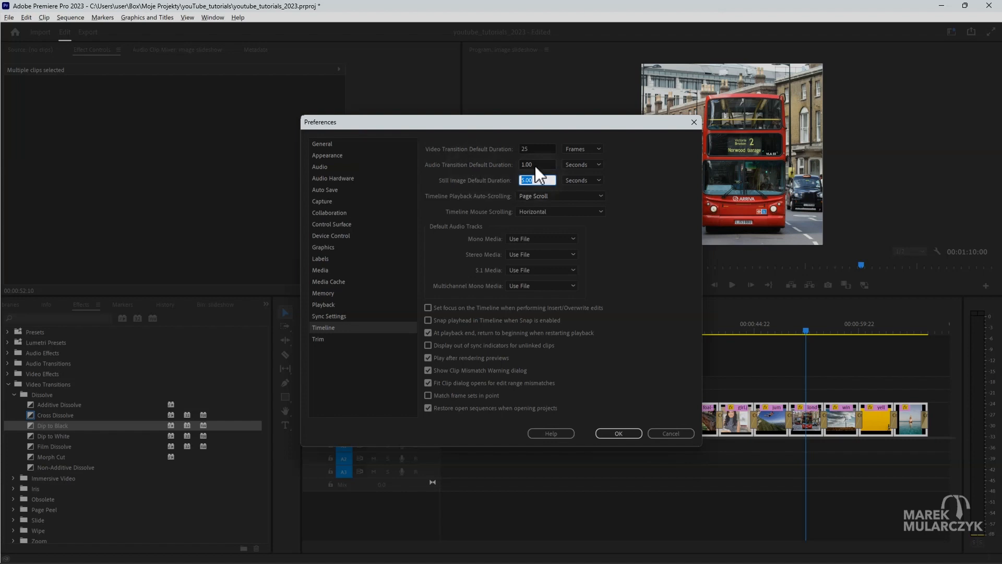
left_click(587, 148)
left_click(583, 167)
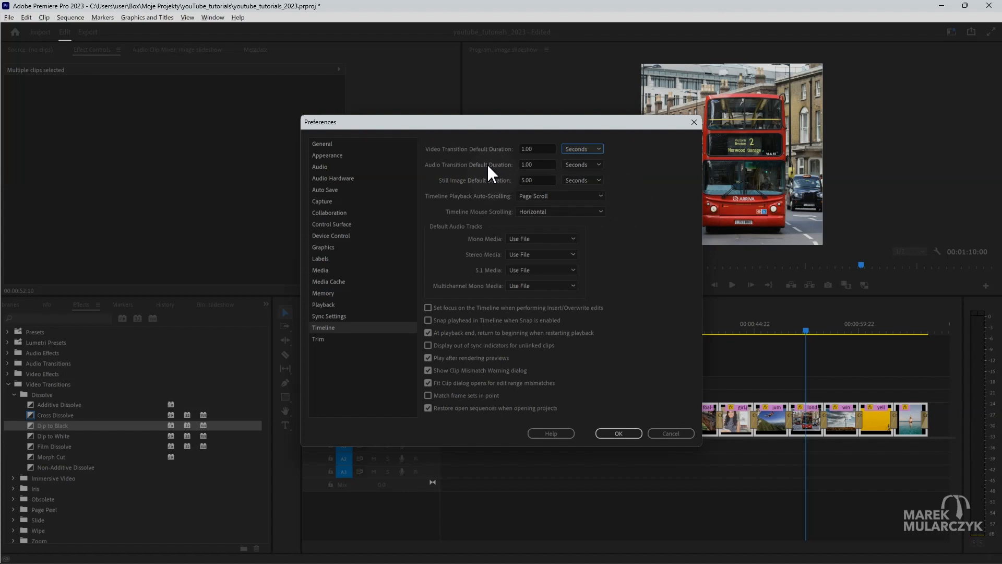
left_click(619, 436)
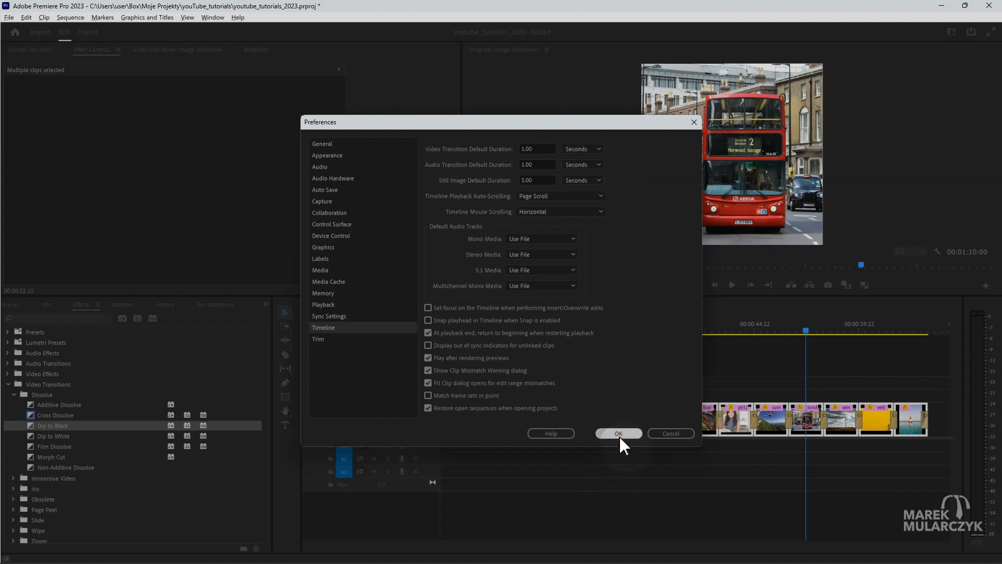